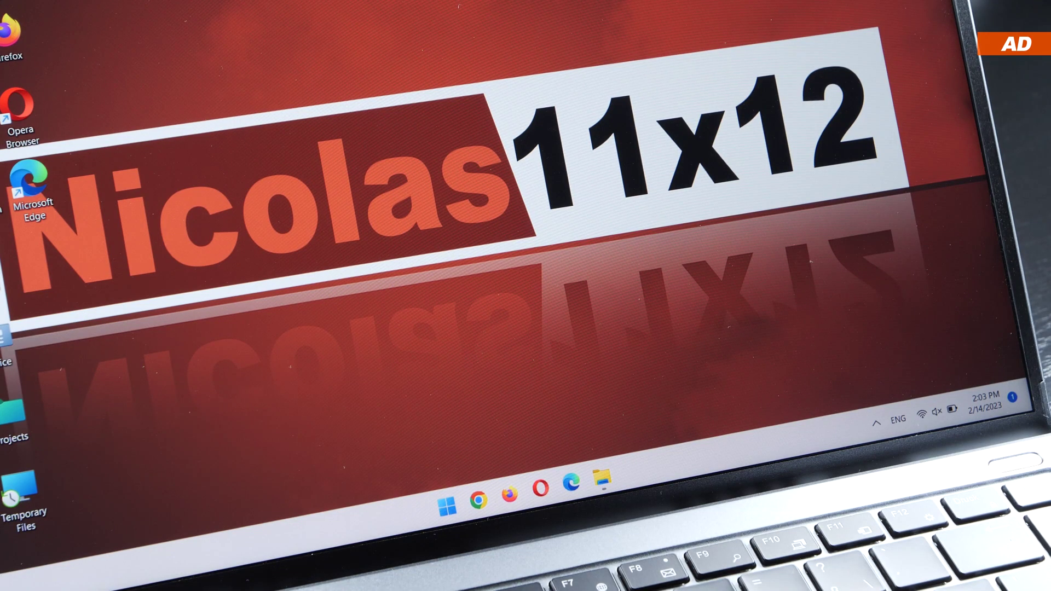
Open the Start menu to reach File Explorer.
{"action": "key", "text": "super"}
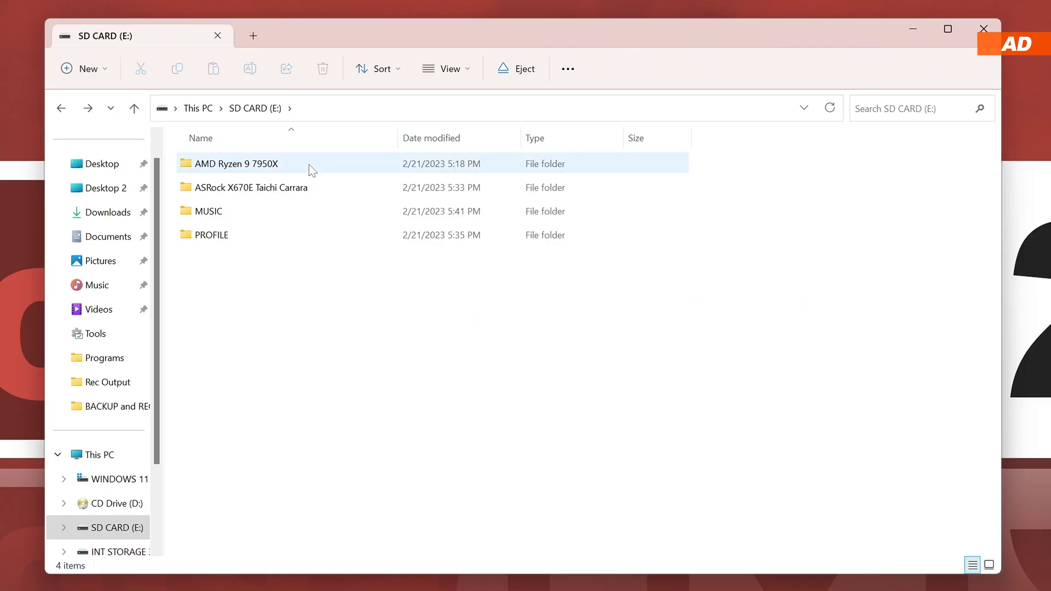
Inspect the AMD Ryzen 9 7950X and ASRock X670E Taichi Carrara video folders on the SD card.
{"action": "double_click", "coordinate": [308, 165]}
{"action": "key", "text": "alt+Left"}
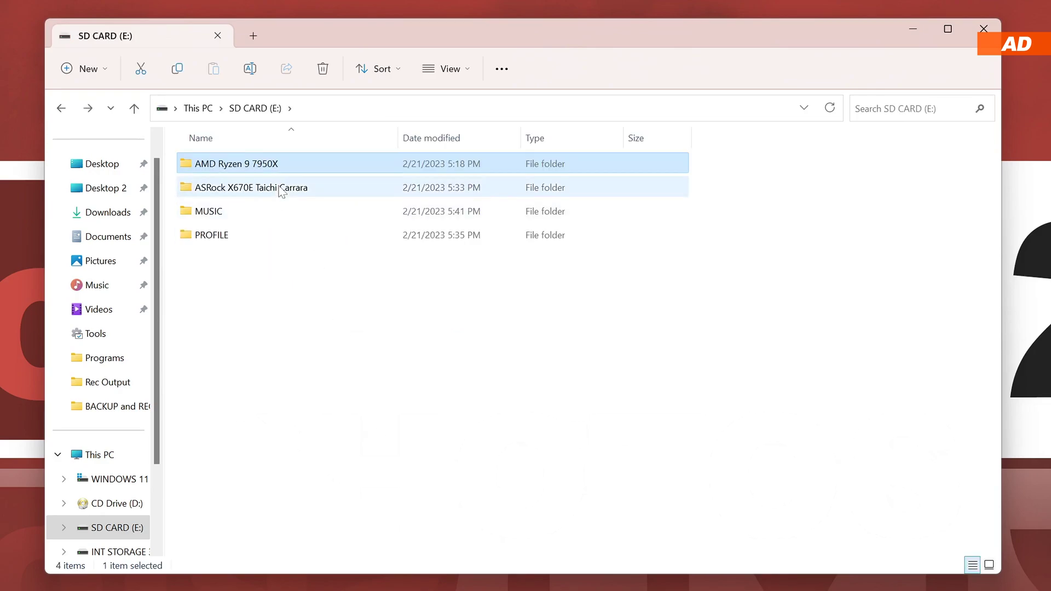
{"action": "double_click", "coordinate": [282, 188]}
{"action": "key", "text": "alt+Left"}
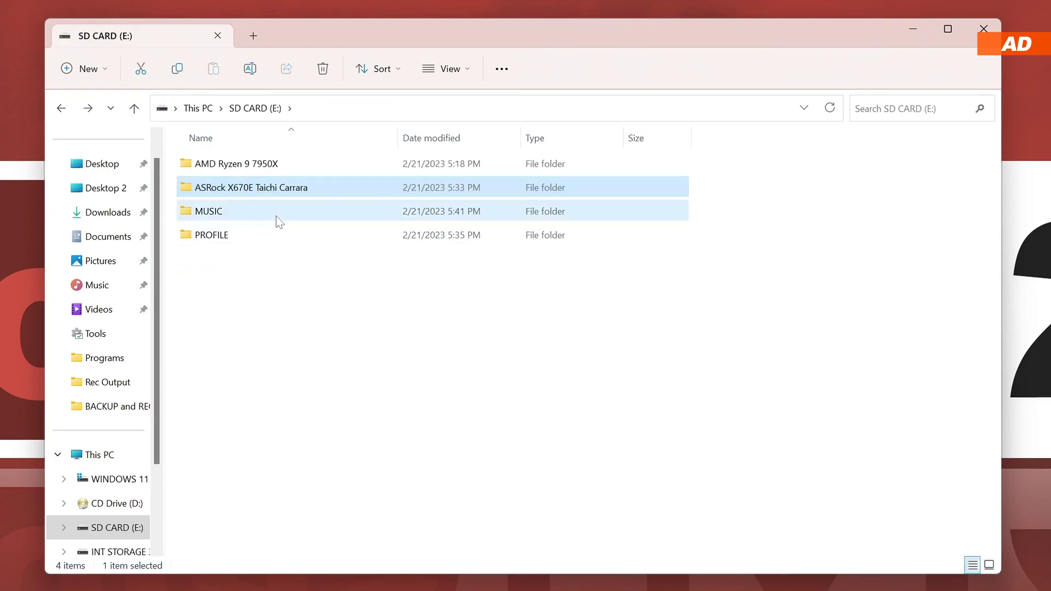
Browse MUSIC down to The Division Bell album, then PROFILE's JPG and PNG photo folders.
{"action": "double_click", "coordinate": [276, 216]}
{"action": "double_click", "coordinate": [260, 211]}
{"action": "double_click", "coordinate": [260, 164]}
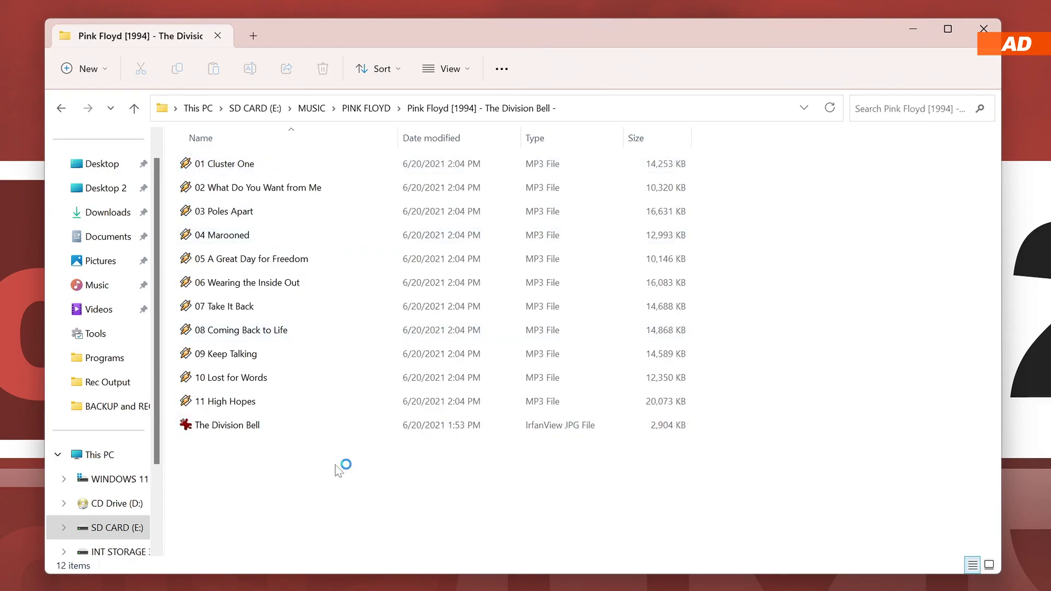
{"action": "key", "text": "alt+Left"}
{"action": "key", "text": "alt+Left"}
{"action": "key", "text": "alt+Left"}
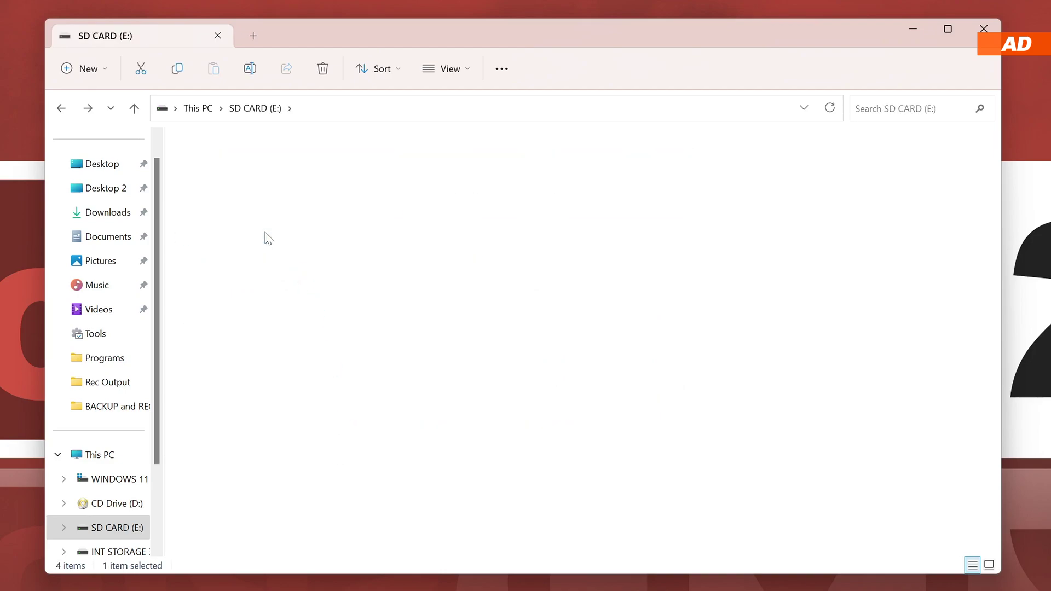
{"action": "double_click", "coordinate": [268, 237]}
{"action": "double_click", "coordinate": [258, 164]}
{"action": "key", "text": "alt+Left"}
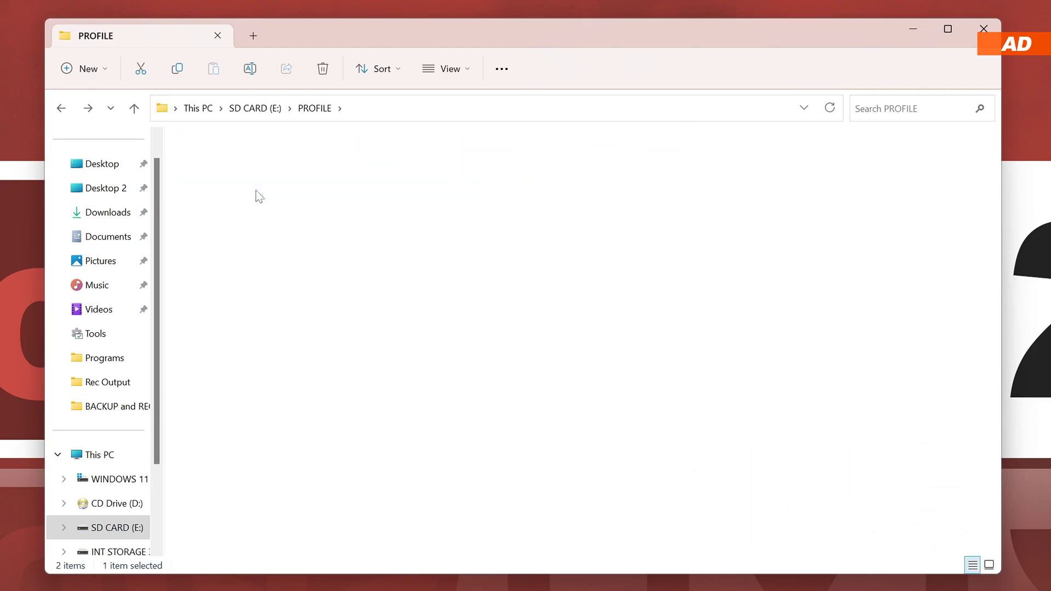
{"action": "double_click", "coordinate": [256, 191]}
{"action": "key", "text": "alt+Left"}
{"action": "key", "text": "alt+Left"}
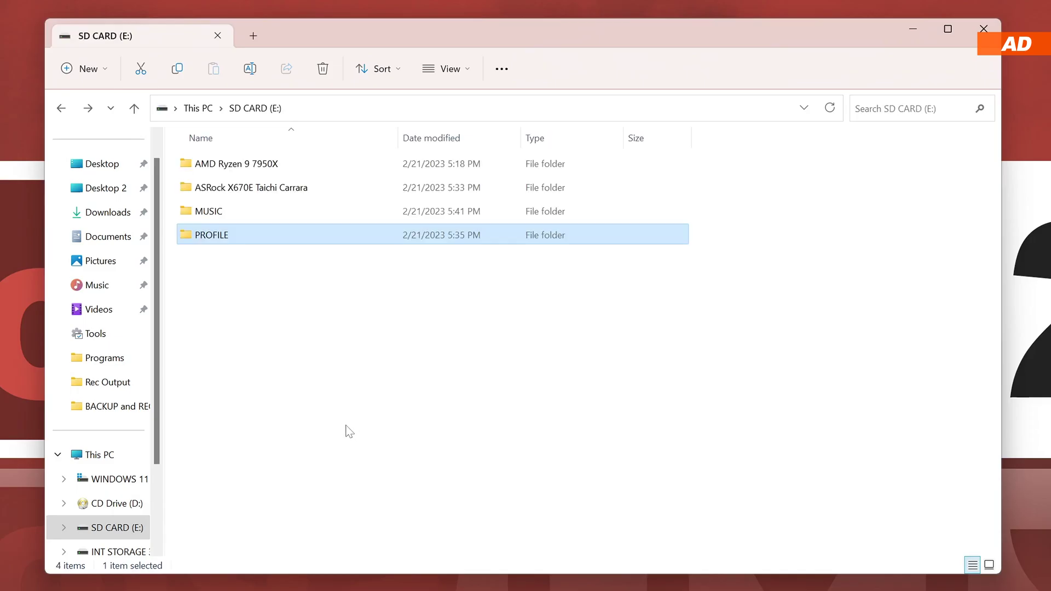
Check the four folders' combined properties: 130 files, 20 folders, 5.63 GB.
{"action": "key", "text": "ctrl+a"}
{"action": "key", "text": "alt+Return"}
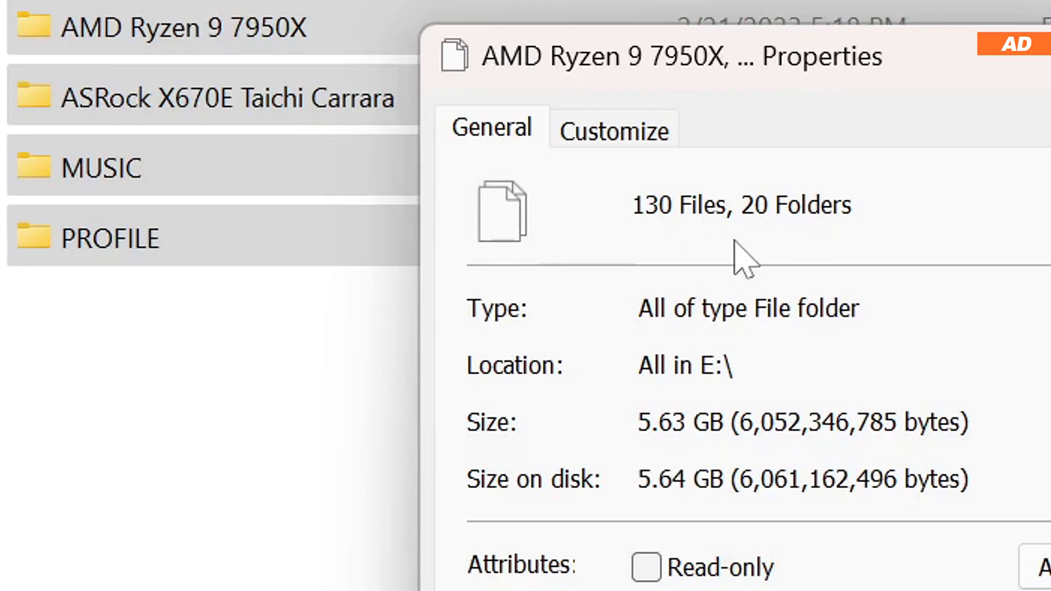
{"action": "key", "text": "Escape"}
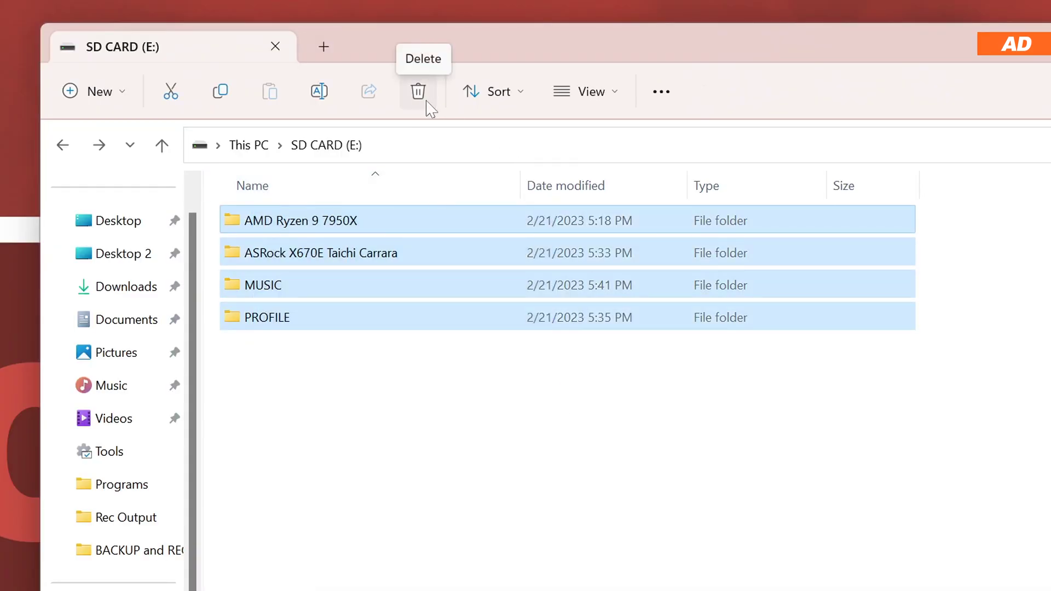
Delete the four selected SD card folders and confirm the permanent deletion with Yes.
{"action": "left_click", "coordinate": [419, 92]}
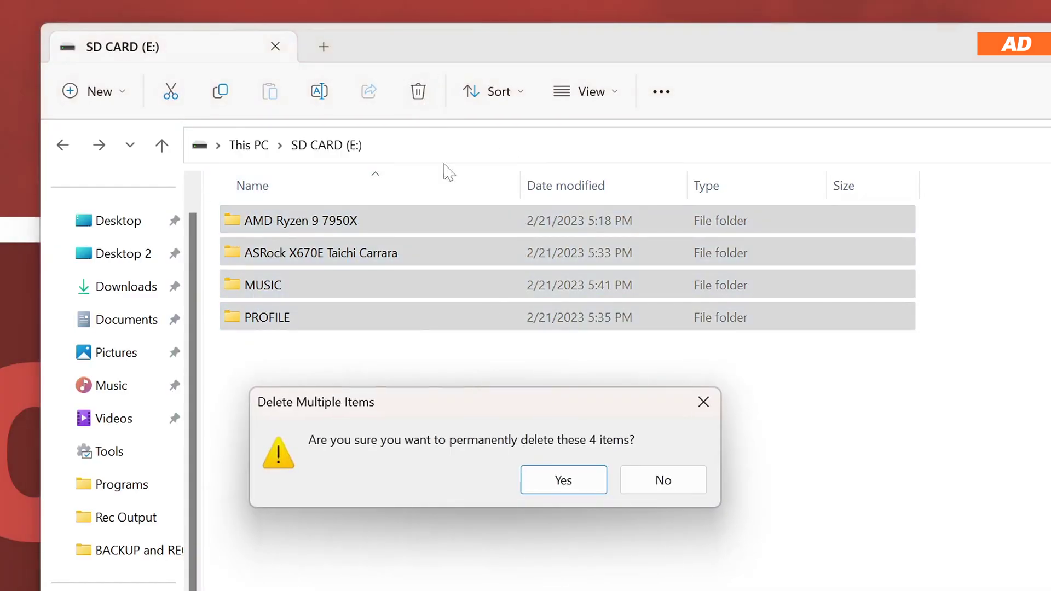
{"action": "left_click", "coordinate": [564, 481]}
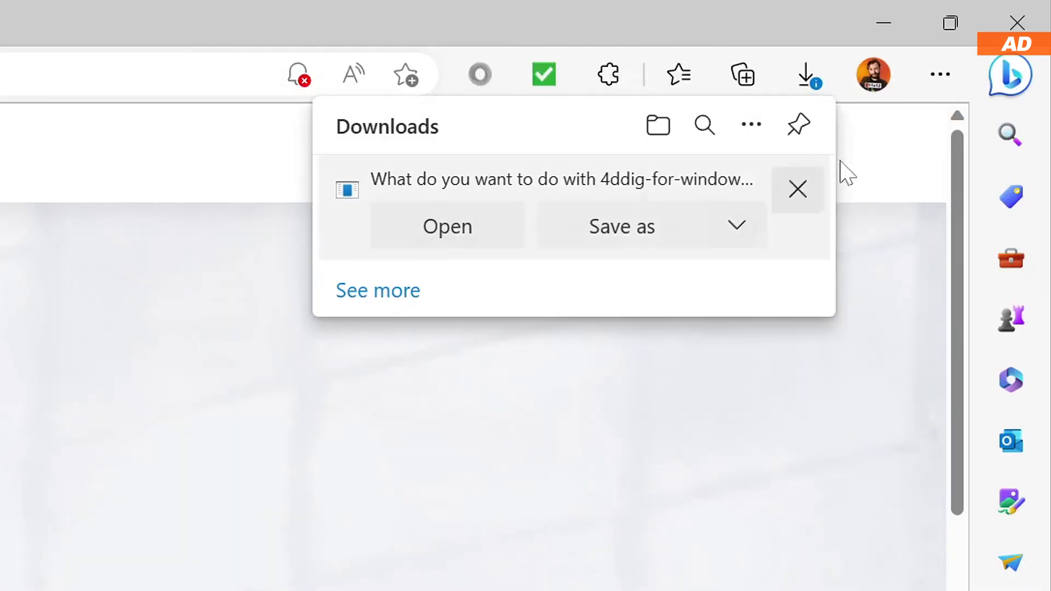
Save the 4ddig-for-windows installer into Downloads using Save as.
{"action": "left_click", "coordinate": [617, 227]}
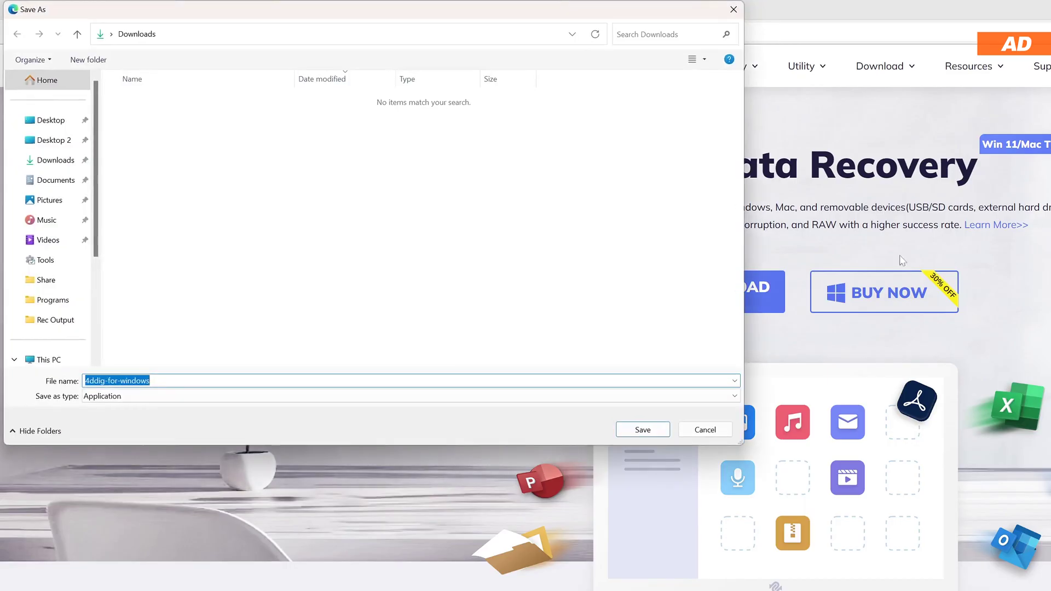
{"action": "left_click", "coordinate": [639, 432]}
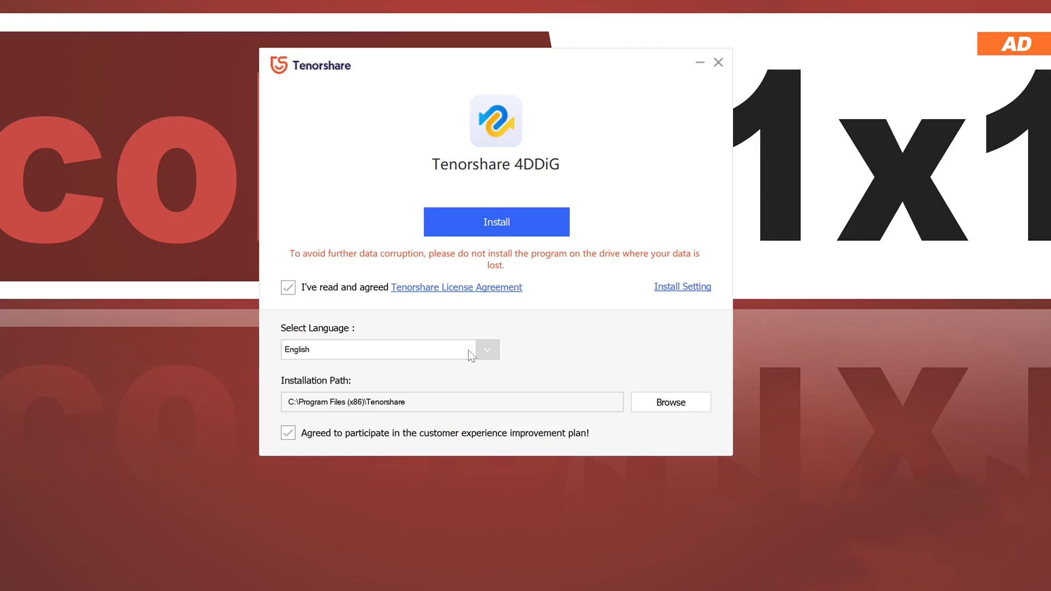
Keep English as installer language and the install path on C:\Program Files (x86)\Tenorshare.
{"action": "left_click", "coordinate": [487, 350]}
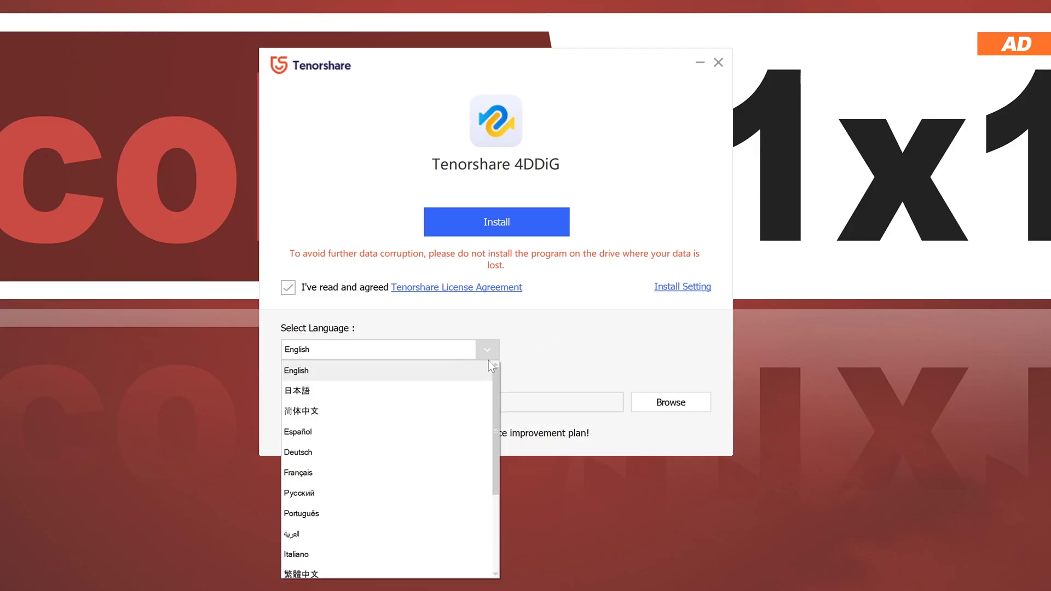
{"action": "left_click", "coordinate": [520, 495]}
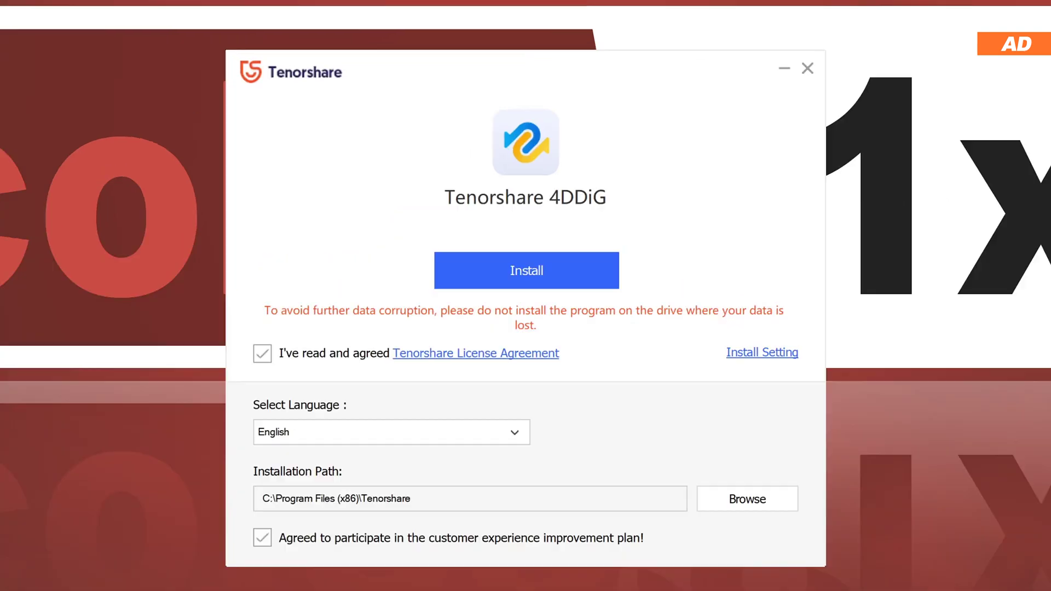
{"action": "double_click", "coordinate": [270, 498]}
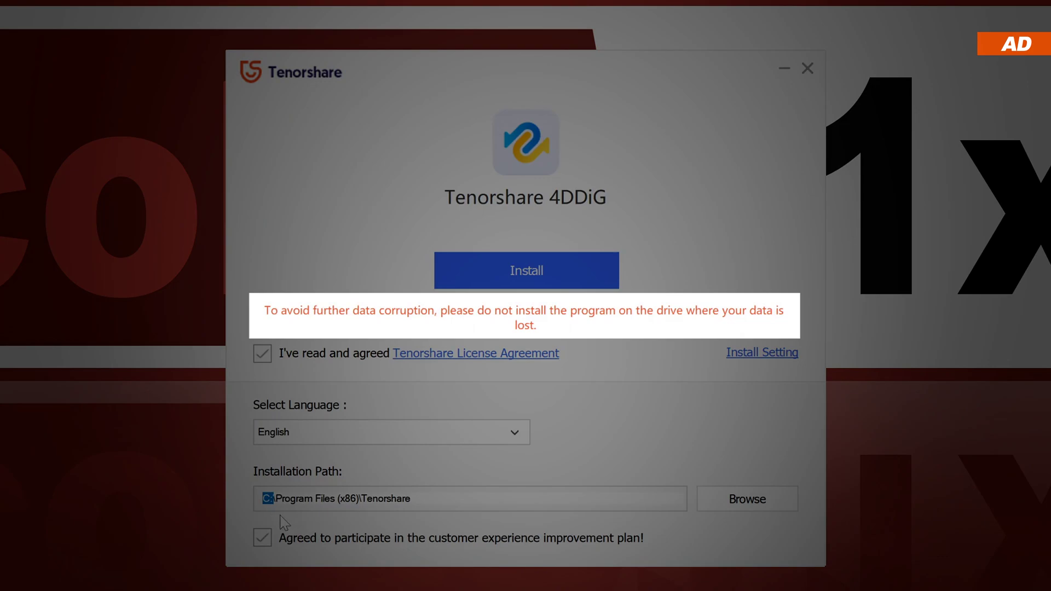
{"action": "key", "text": "End"}
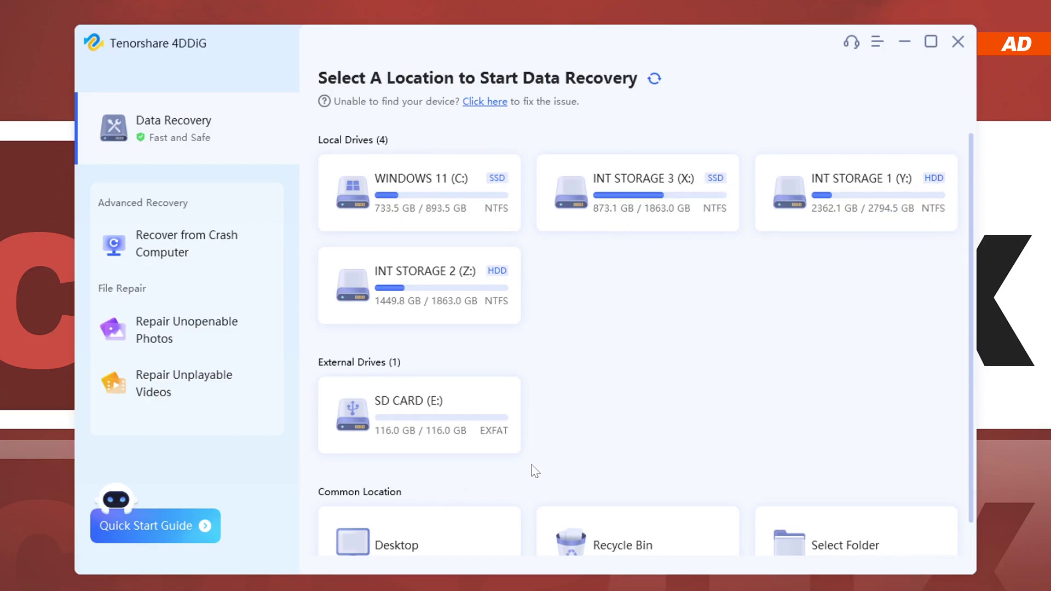
Review the drive list, then show the Account licence valid until 2023-05-21.
{"action": "scroll", "coordinate": [767, 392], "scroll_direction": "down", "scroll_amount": 1}
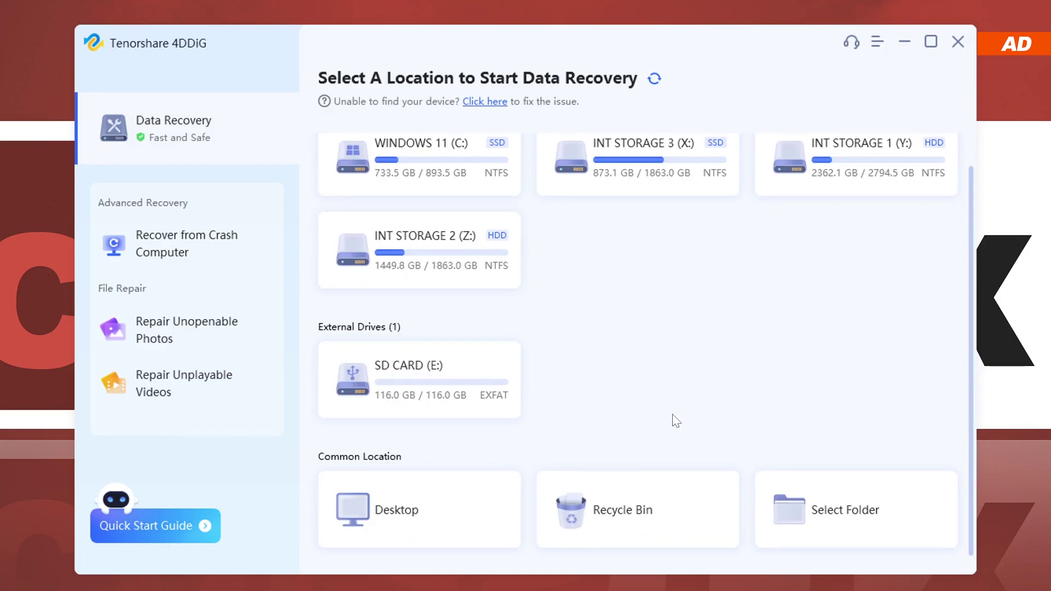
{"action": "scroll", "coordinate": [677, 420], "scroll_direction": "up", "scroll_amount": 1}
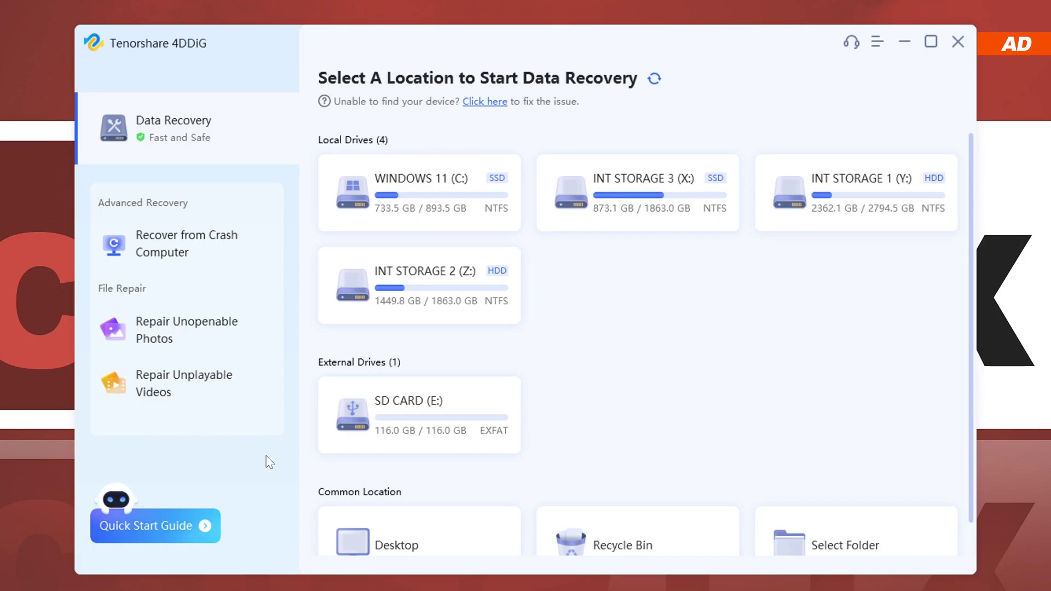
{"action": "left_click", "coordinate": [878, 42]}
{"action": "left_click", "coordinate": [841, 98]}
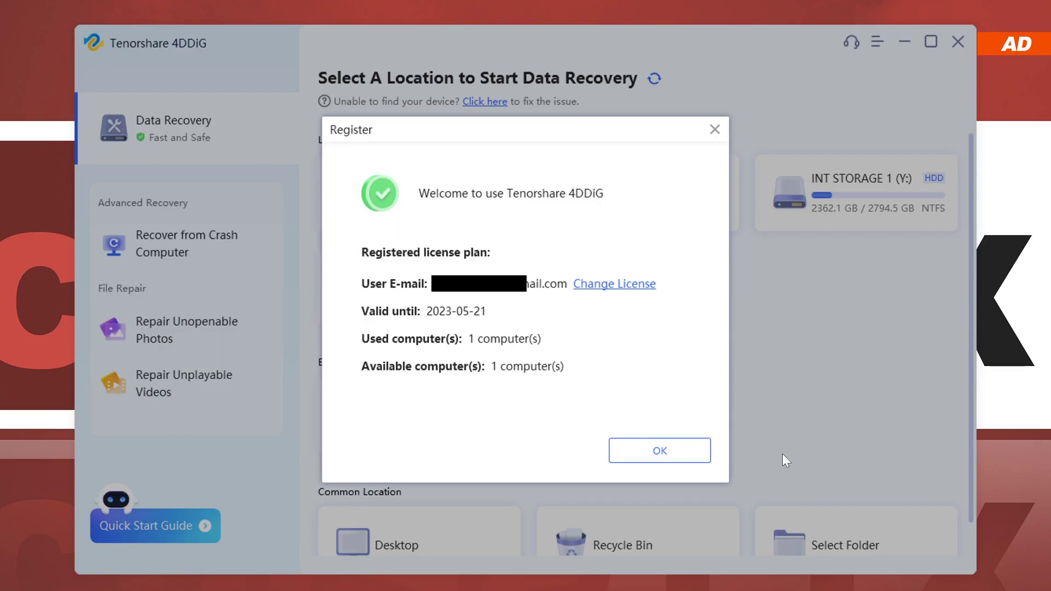
Scan SD CARD (E:) for all file types except System File.
{"action": "left_click", "coordinate": [660, 451]}
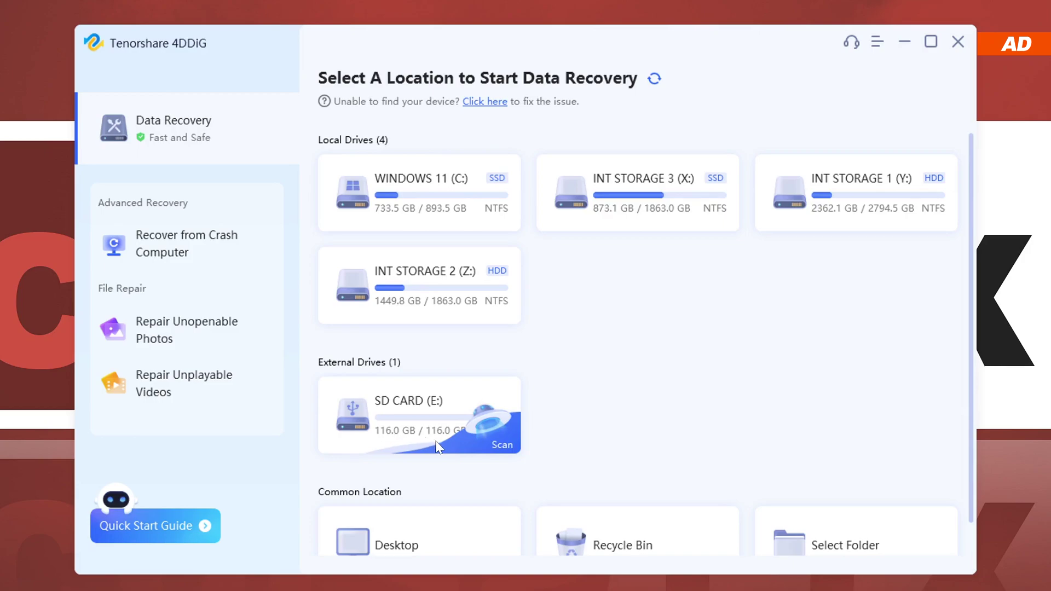
{"action": "left_click", "coordinate": [472, 439]}
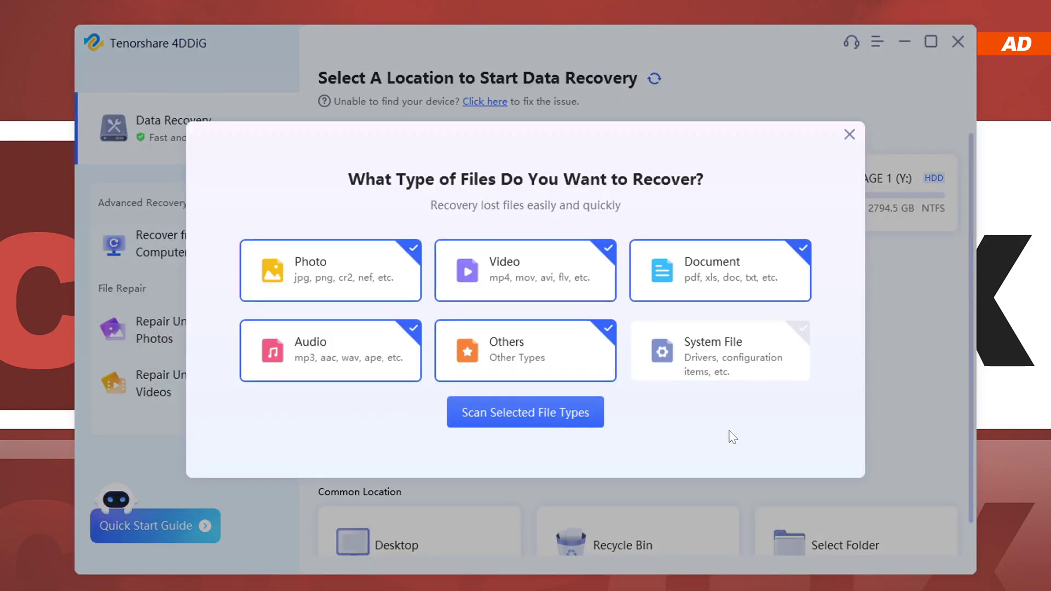
{"action": "left_click", "coordinate": [728, 373]}
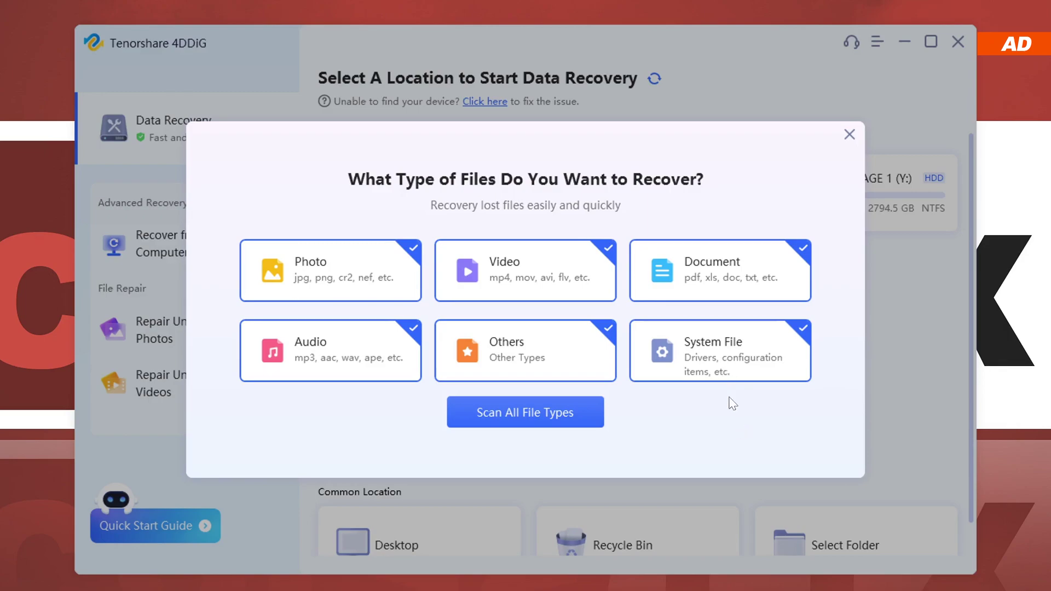
{"action": "left_click", "coordinate": [728, 373]}
{"action": "left_click", "coordinate": [534, 427]}
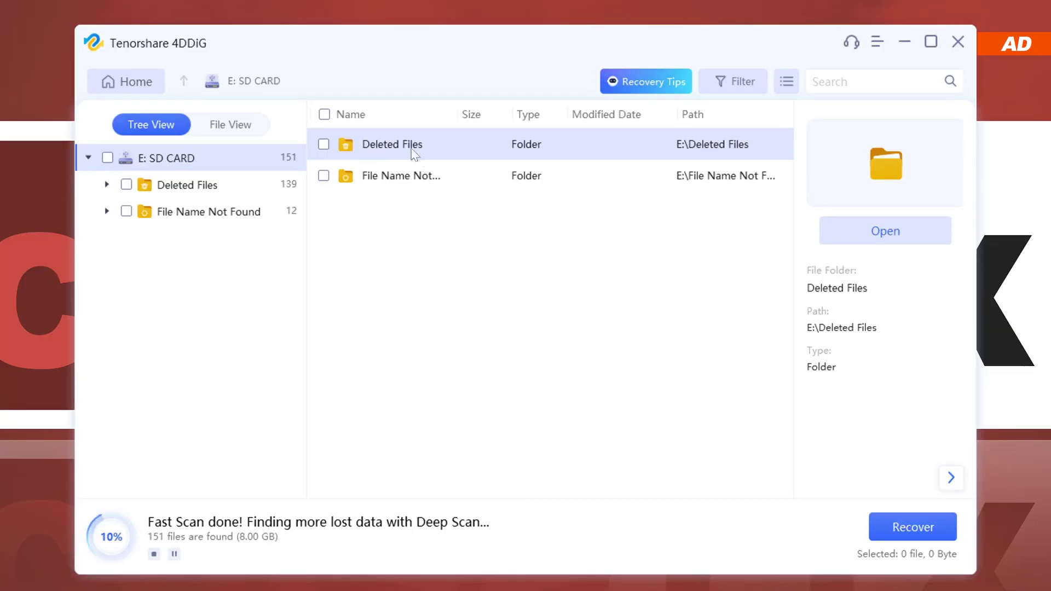
Preview recovered PNG and JPG photos under Deleted Files.
{"action": "left_click", "coordinate": [241, 187]}
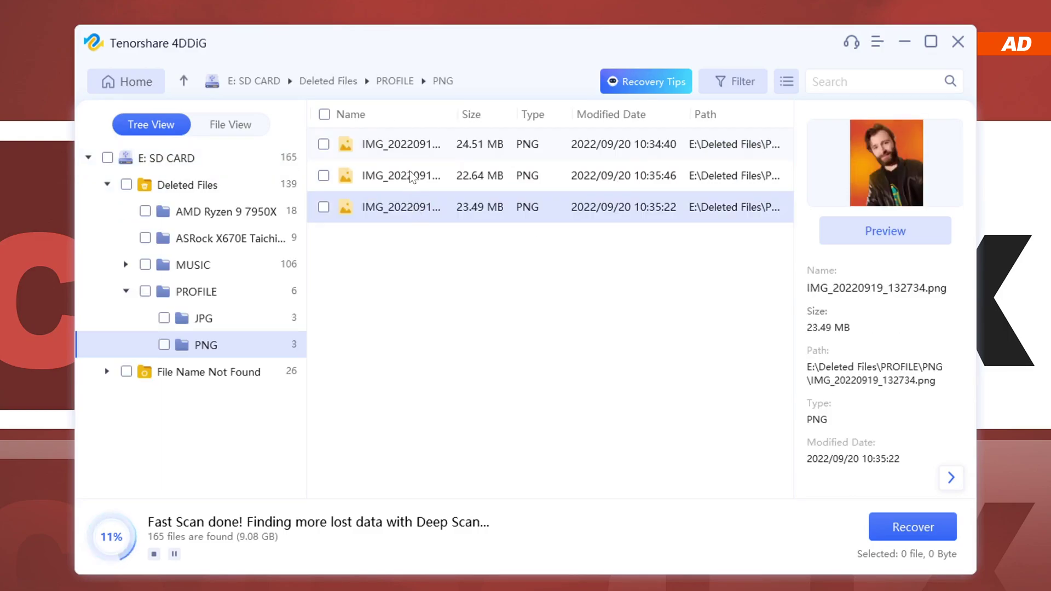
{"action": "left_click", "coordinate": [412, 177]}
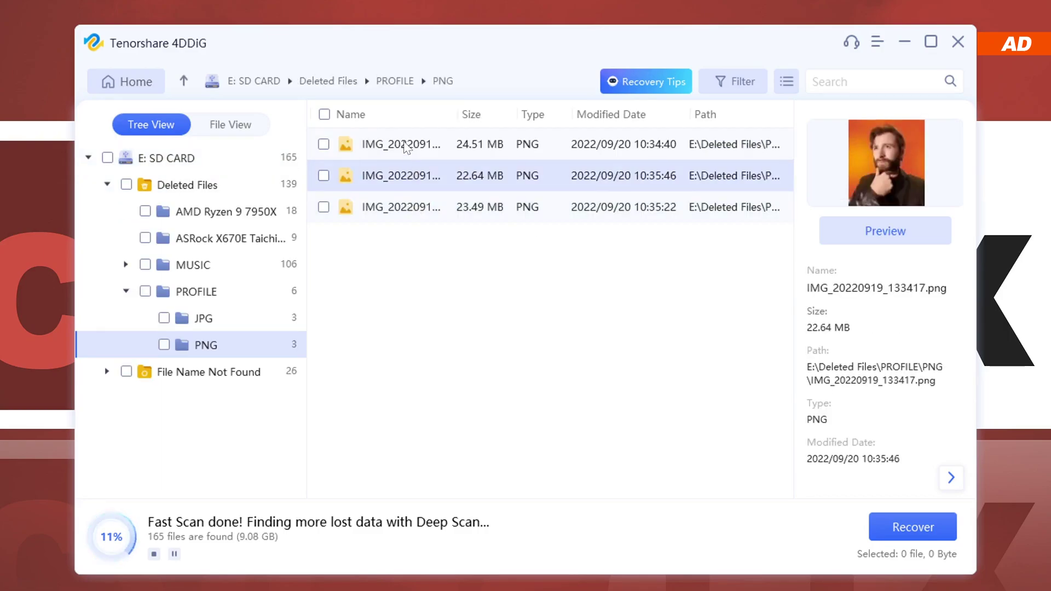
{"action": "left_click", "coordinate": [412, 144]}
{"action": "left_click", "coordinate": [272, 318]}
{"action": "left_click", "coordinate": [399, 177]}
{"action": "left_click", "coordinate": [400, 207]}
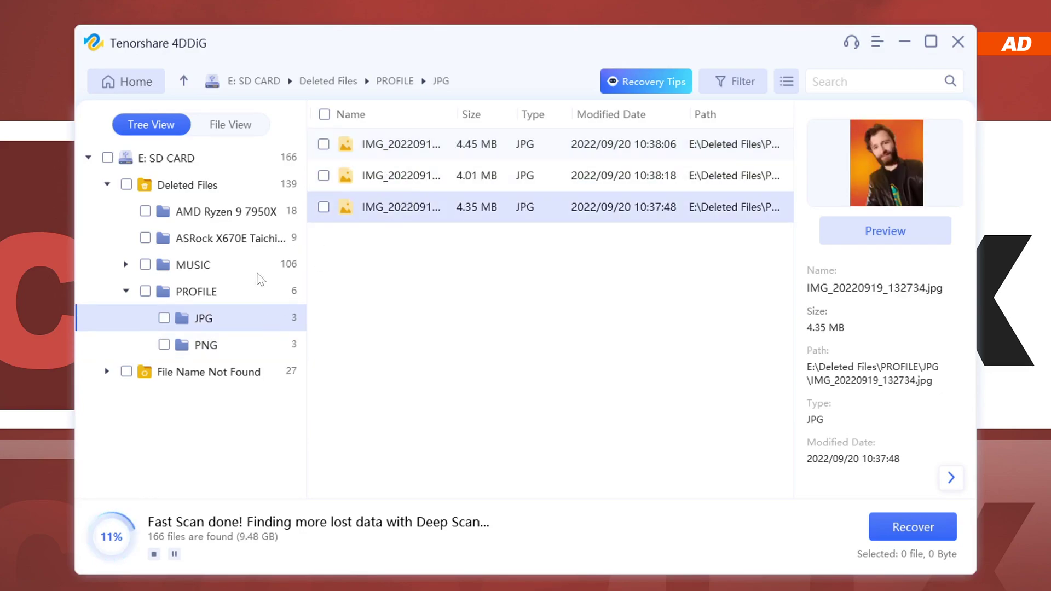
Preview the deleted P1028297.mp4 video from the AMD Ryzen 9 7950X folder.
{"action": "left_click", "coordinate": [215, 266]}
{"action": "left_click", "coordinate": [214, 216]}
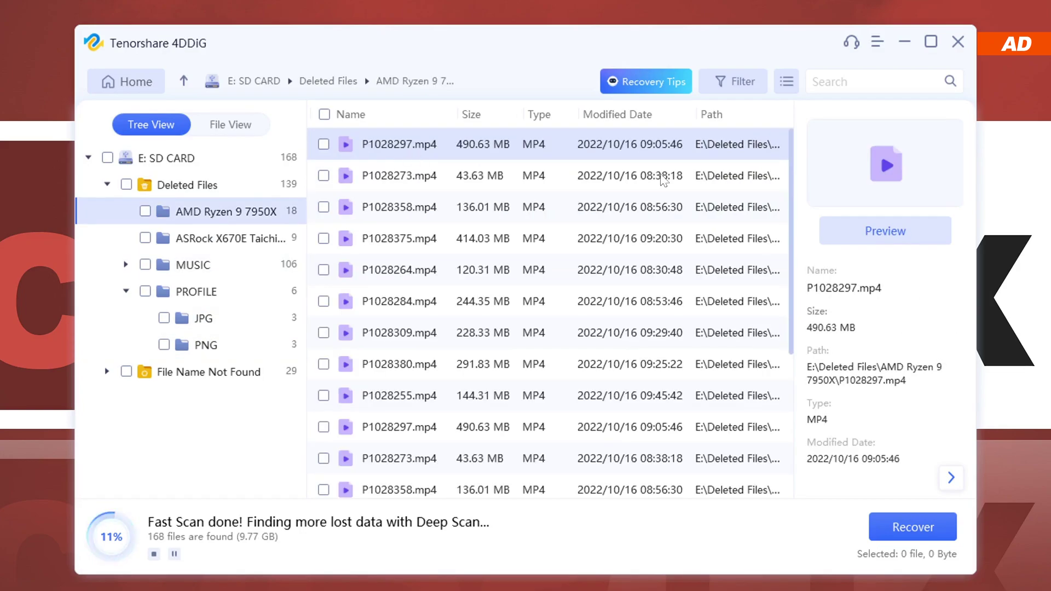
{"action": "left_click", "coordinate": [884, 231]}
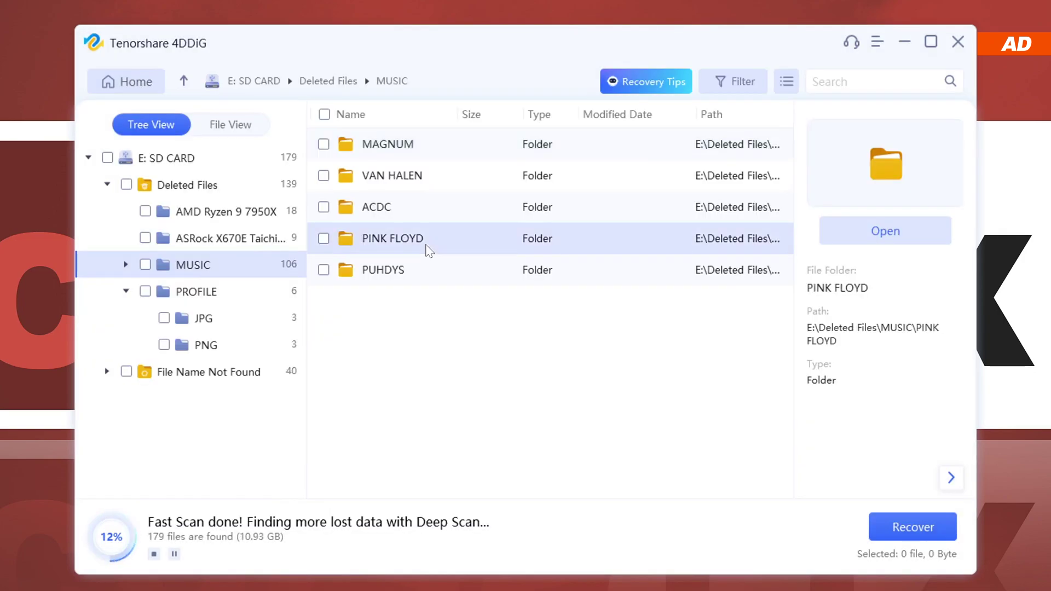
Preview the Pink Floyd track 11 High Hopes from its album folder.
{"action": "double_click", "coordinate": [493, 247]}
{"action": "double_click", "coordinate": [432, 153]}
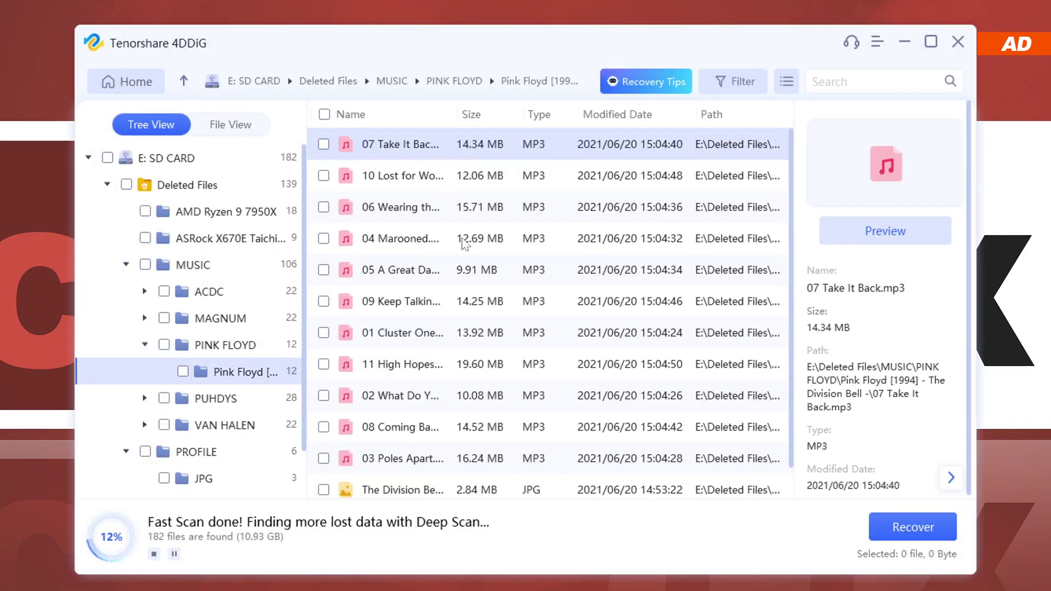
{"action": "left_click", "coordinate": [439, 363]}
{"action": "left_click", "coordinate": [837, 235]}
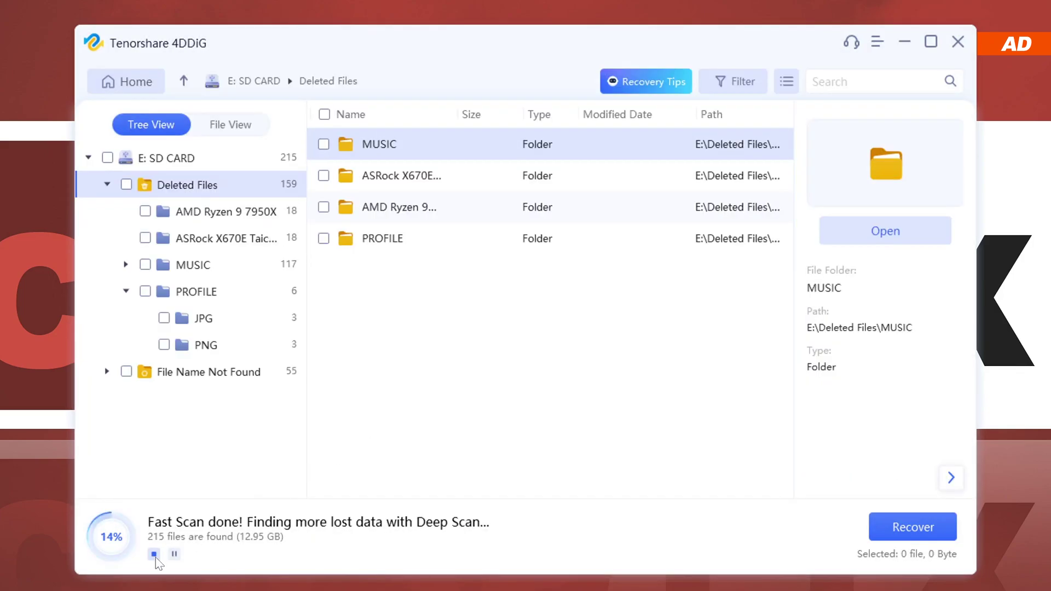
Stop the scan at 267 files, then tick MUSIC and Deleted Files (180 files, 10.51 GB).
{"action": "left_click", "coordinate": [155, 555]}
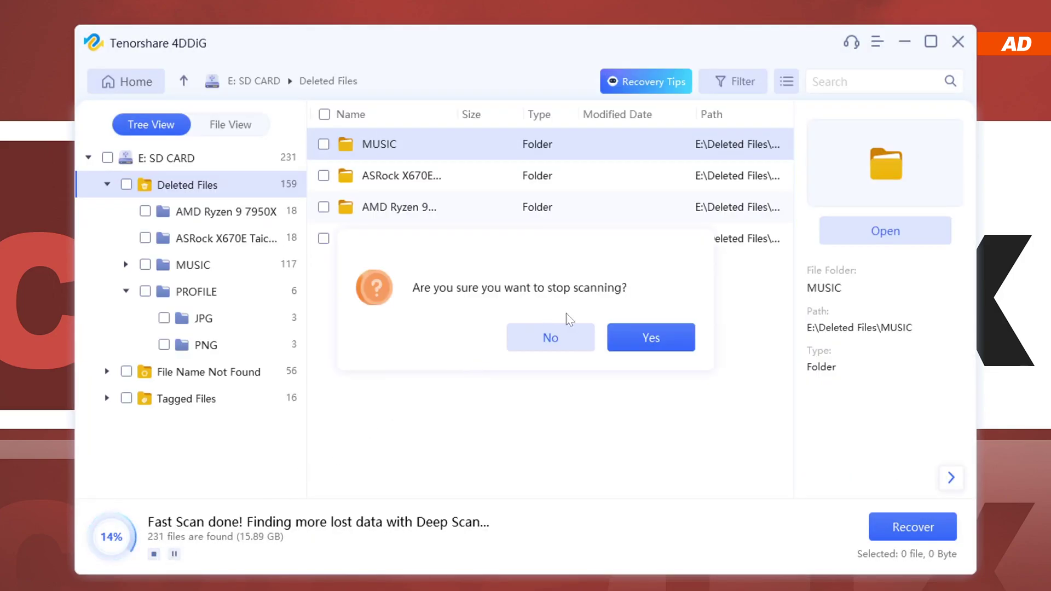
{"action": "left_click", "coordinate": [655, 349]}
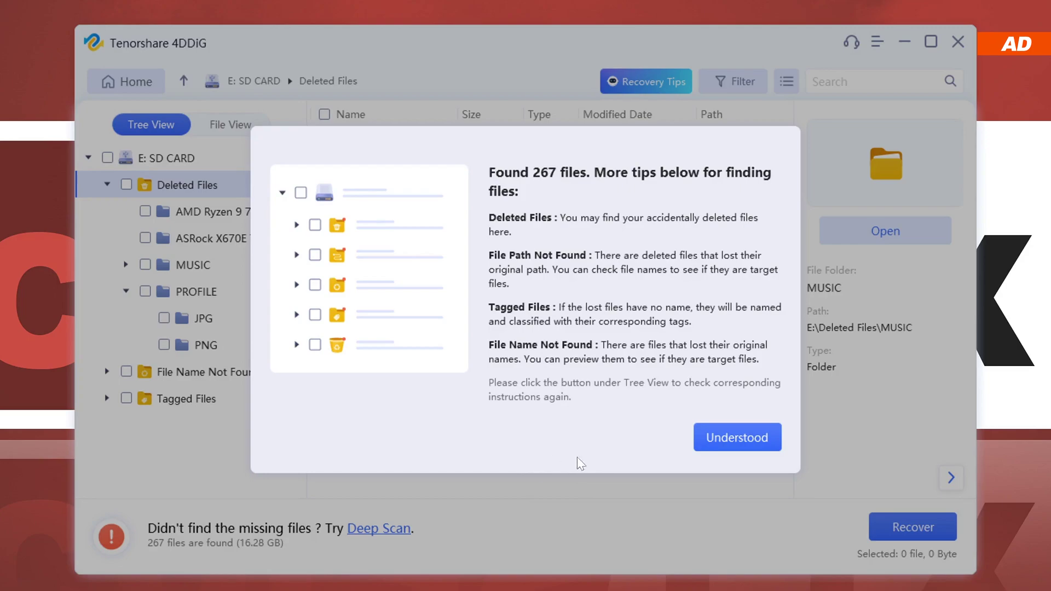
{"action": "left_click", "coordinate": [751, 448]}
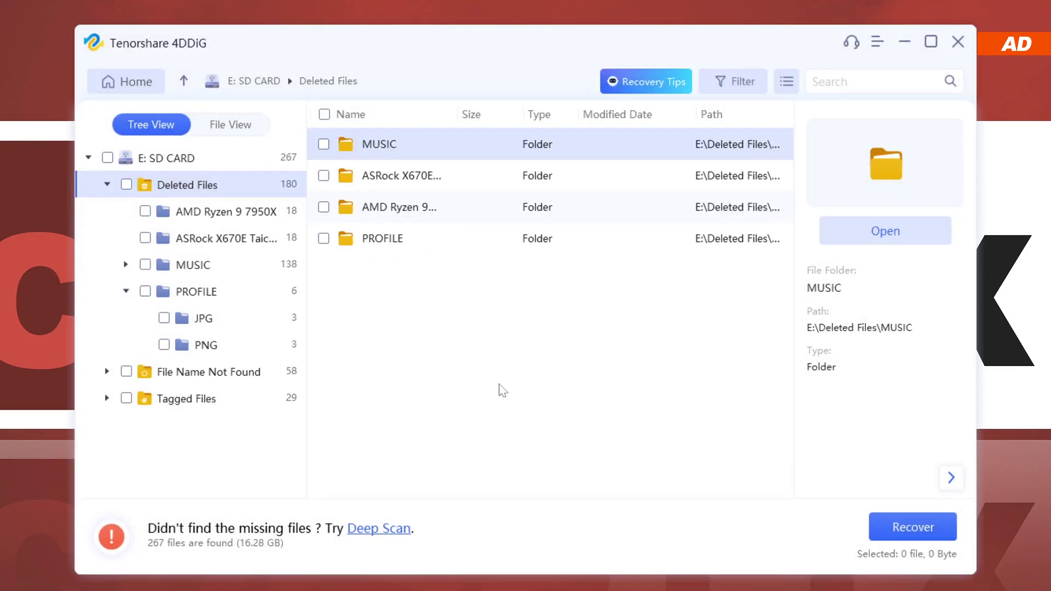
{"action": "left_click", "coordinate": [324, 145]}
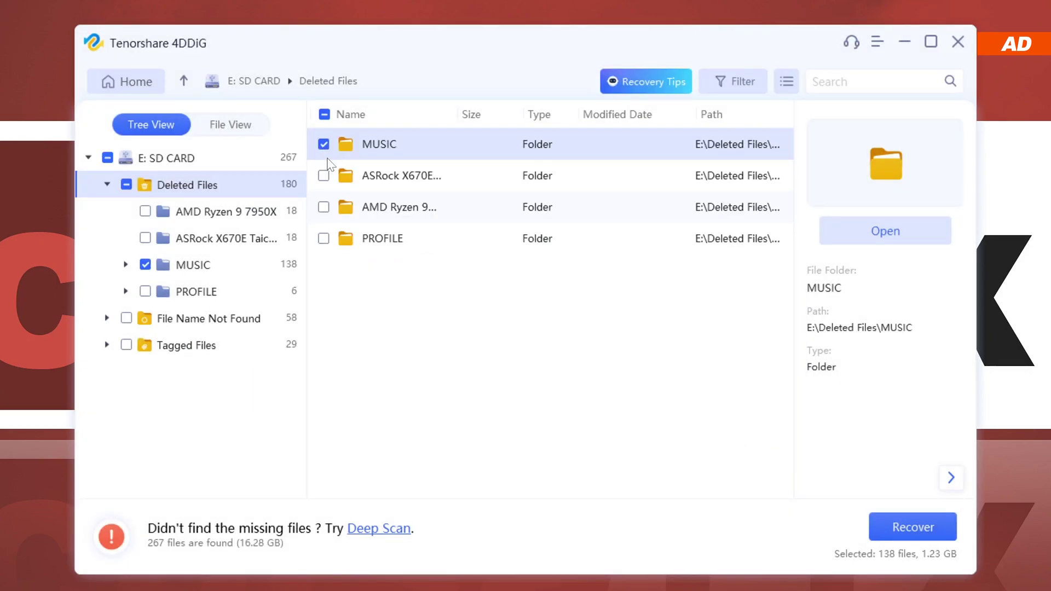
{"action": "left_click", "coordinate": [127, 185]}
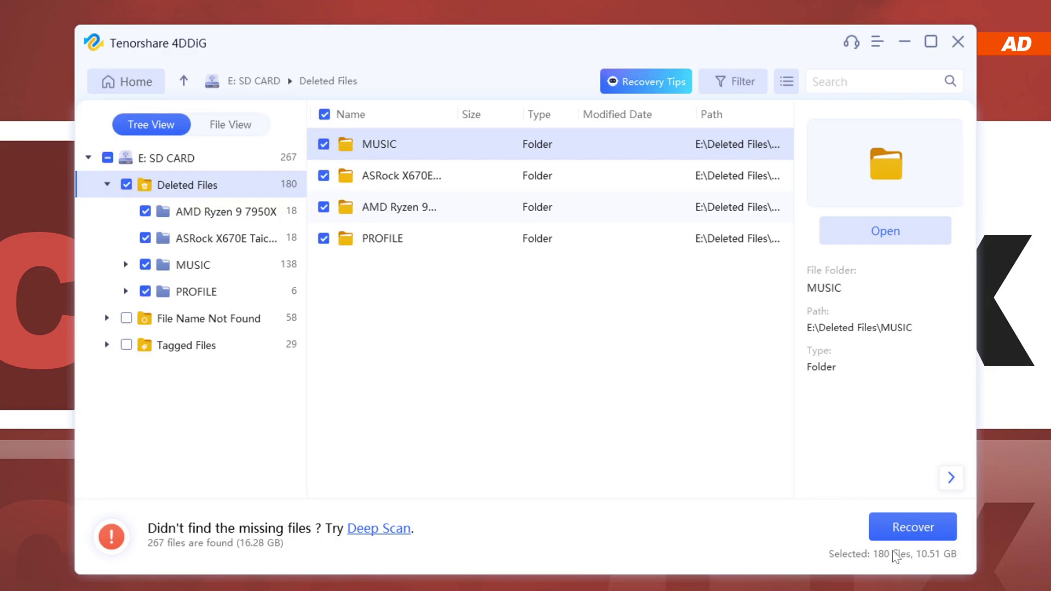
Recover the marked files into the Desktop's RECOVERED DATA folder.
{"action": "left_click", "coordinate": [920, 531]}
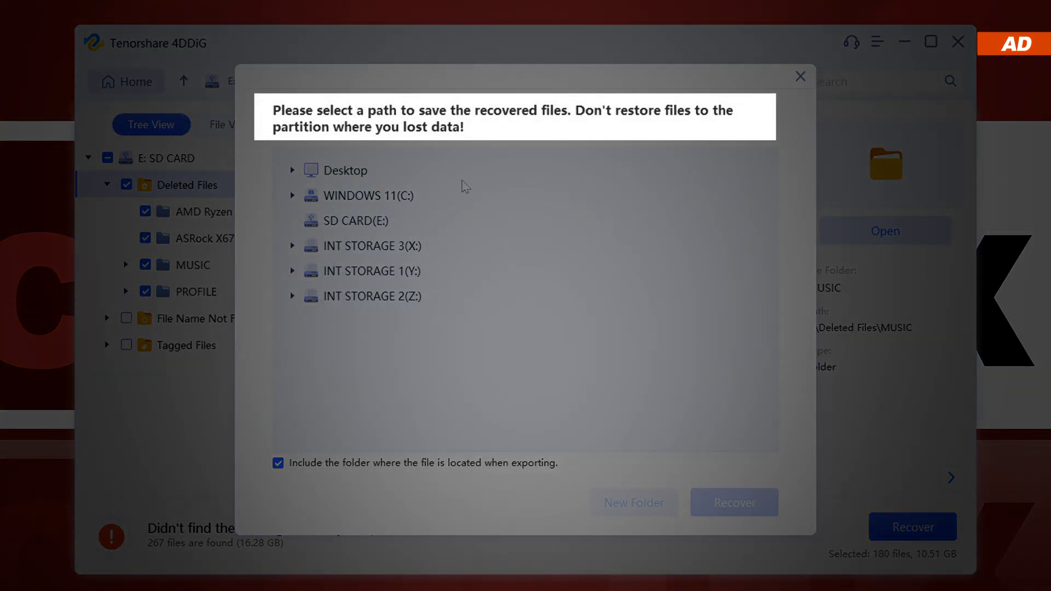
{"action": "left_click", "coordinate": [365, 225]}
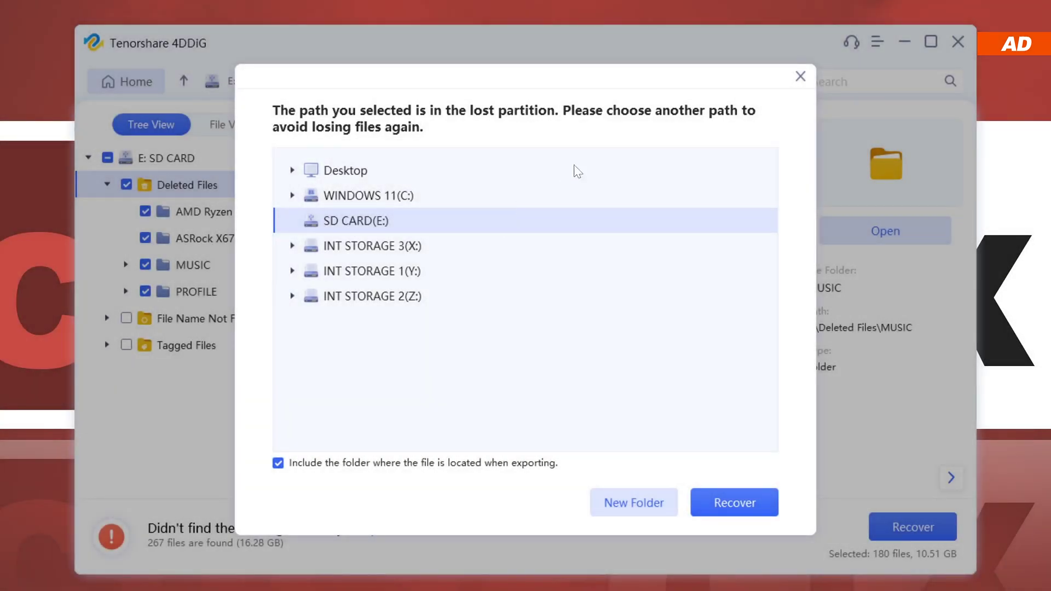
{"action": "left_click", "coordinate": [345, 172]}
{"action": "left_click", "coordinate": [428, 300]}
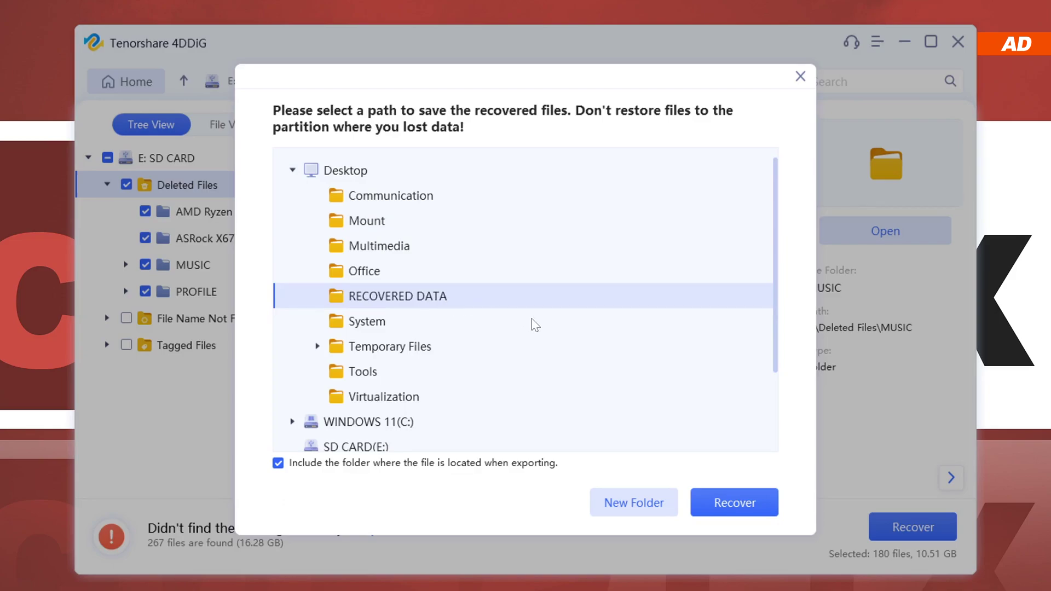
{"action": "left_click", "coordinate": [734, 502]}
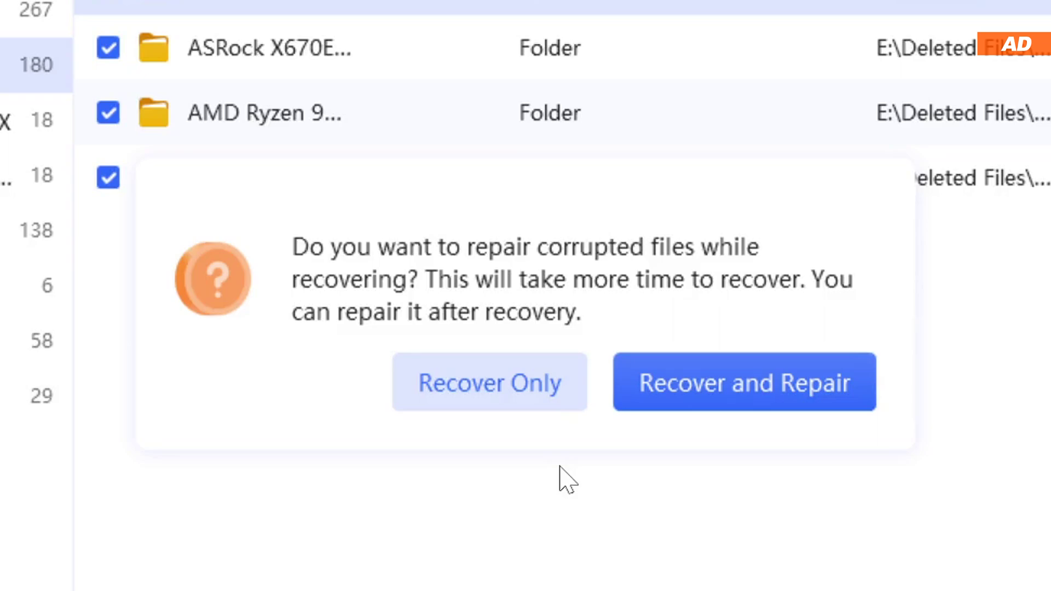
Recover all 180 selected files (10.51 GB), then open the output with View Recovered.
{"action": "left_click", "coordinate": [751, 411]}
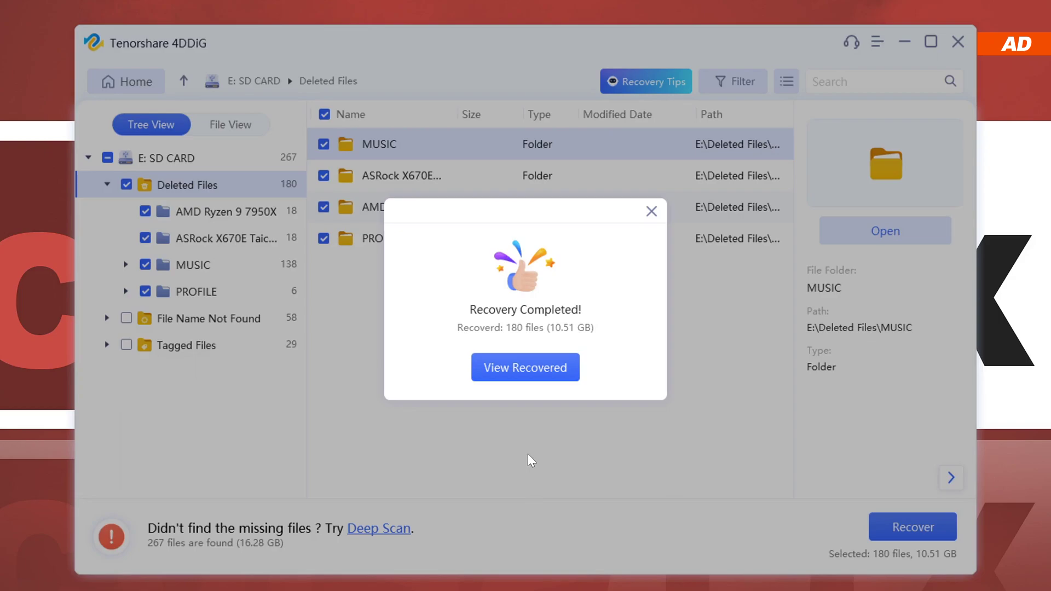
{"action": "left_click", "coordinate": [526, 368]}
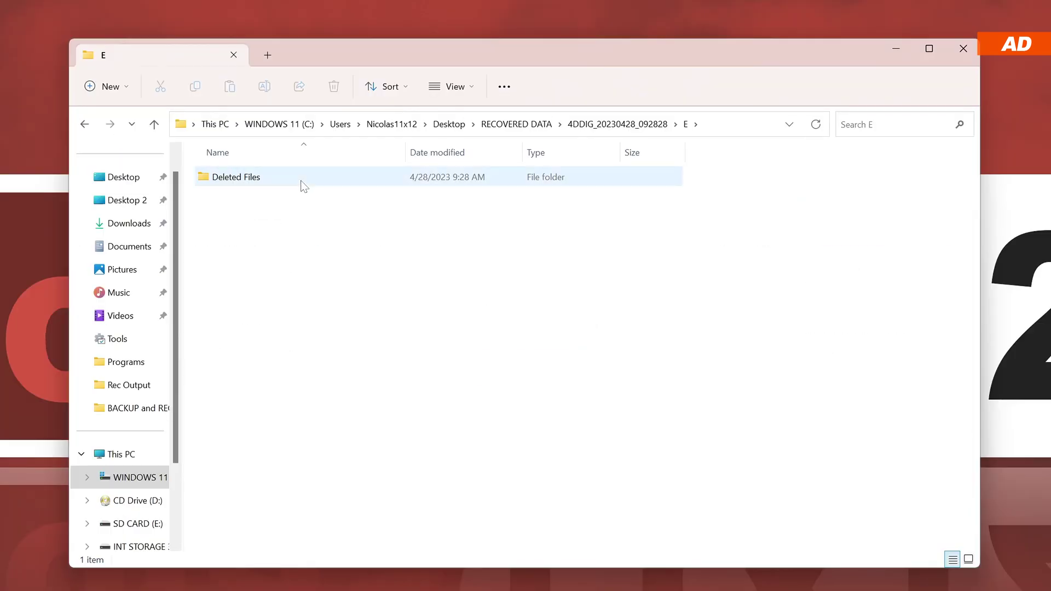
Check the recovered MUSIC folder's VAN HALEN album, then return to Deleted Files.
{"action": "double_click", "coordinate": [300, 180]}
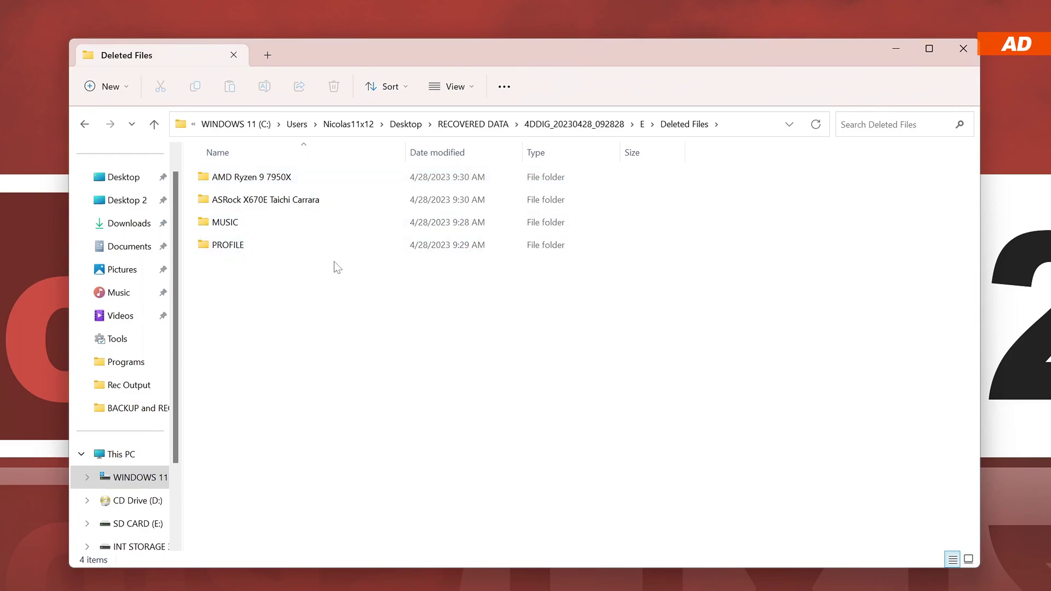
{"action": "double_click", "coordinate": [298, 222]}
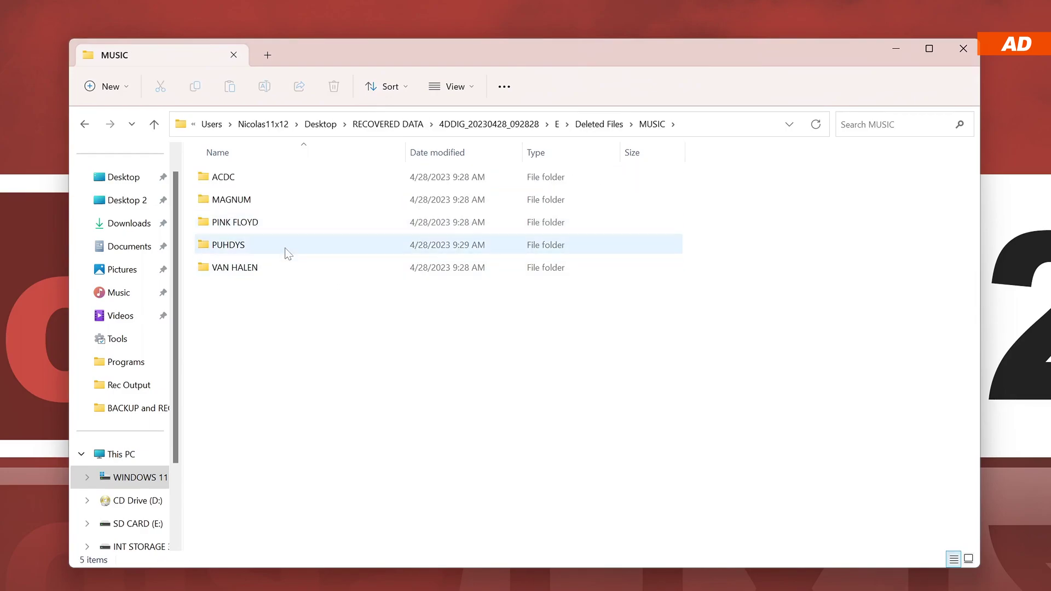
{"action": "double_click", "coordinate": [234, 268]}
{"action": "double_click", "coordinate": [329, 176]}
{"action": "double_click", "coordinate": [85, 124]}
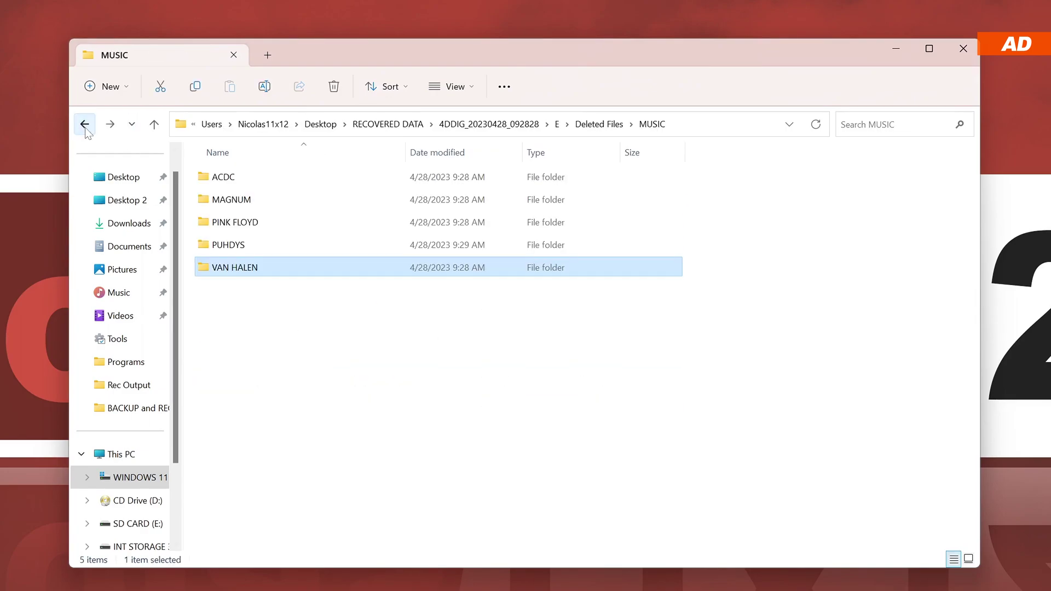
{"action": "left_click", "coordinate": [85, 124]}
Check the recovered PROFILE JPG and PNG photos, then enter the AMD Ryzen 9 7950X folder.
{"action": "double_click", "coordinate": [263, 244]}
{"action": "double_click", "coordinate": [230, 175]}
{"action": "key", "text": "alt+Left"}
{"action": "double_click", "coordinate": [219, 197]}
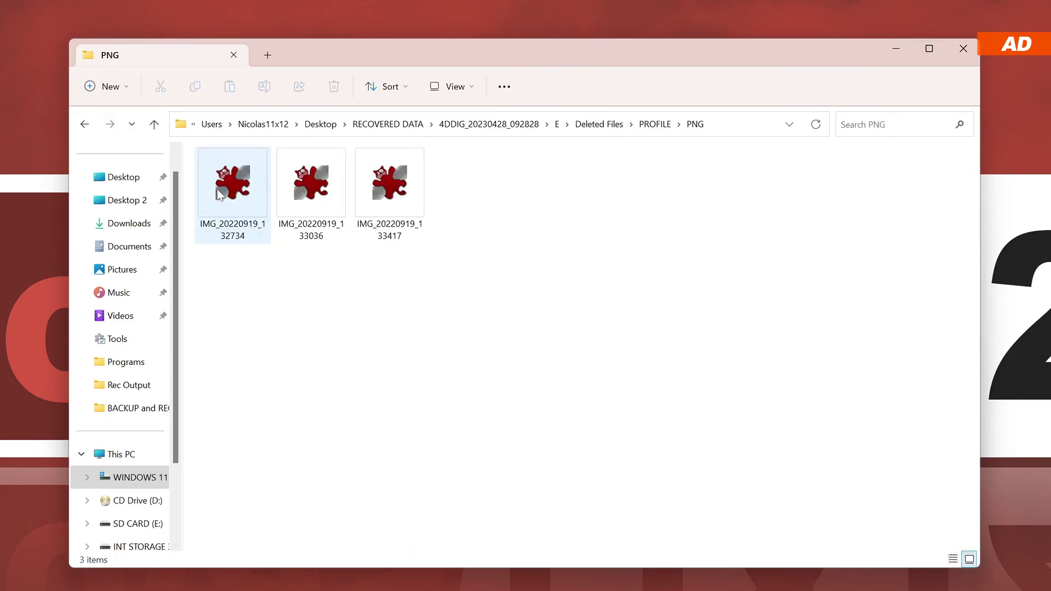
{"action": "left_click", "coordinate": [85, 124]}
{"action": "left_click", "coordinate": [85, 124]}
{"action": "double_click", "coordinate": [316, 178]}
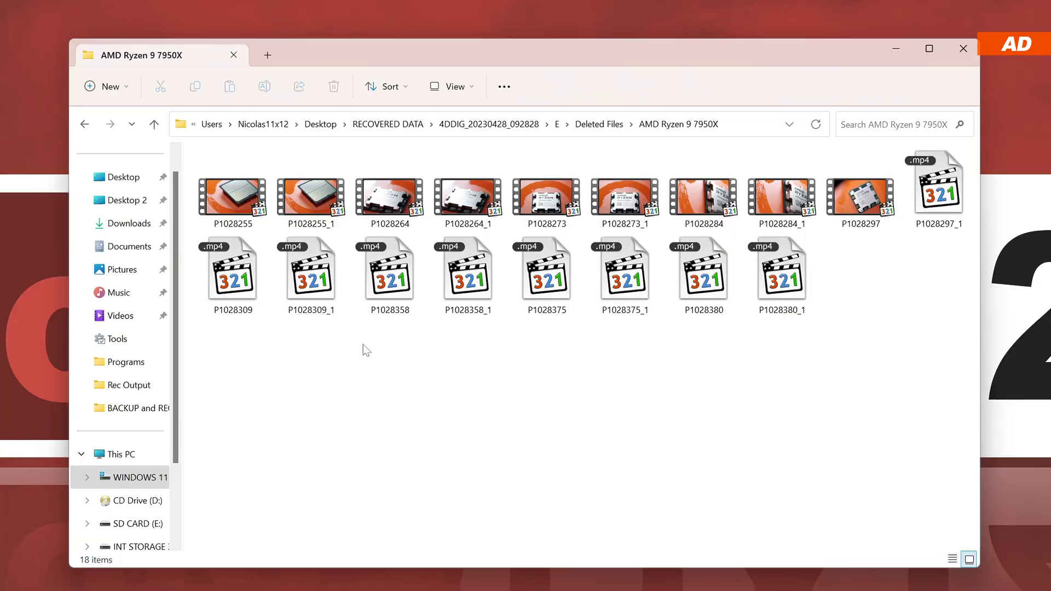
Play the recovered P1028255.mp4 video from the AMD Ryzen 9 7950X folder.
{"action": "left_click", "coordinate": [309, 203]}
{"action": "left_click", "coordinate": [248, 220]}
{"action": "left_click", "coordinate": [295, 211]}
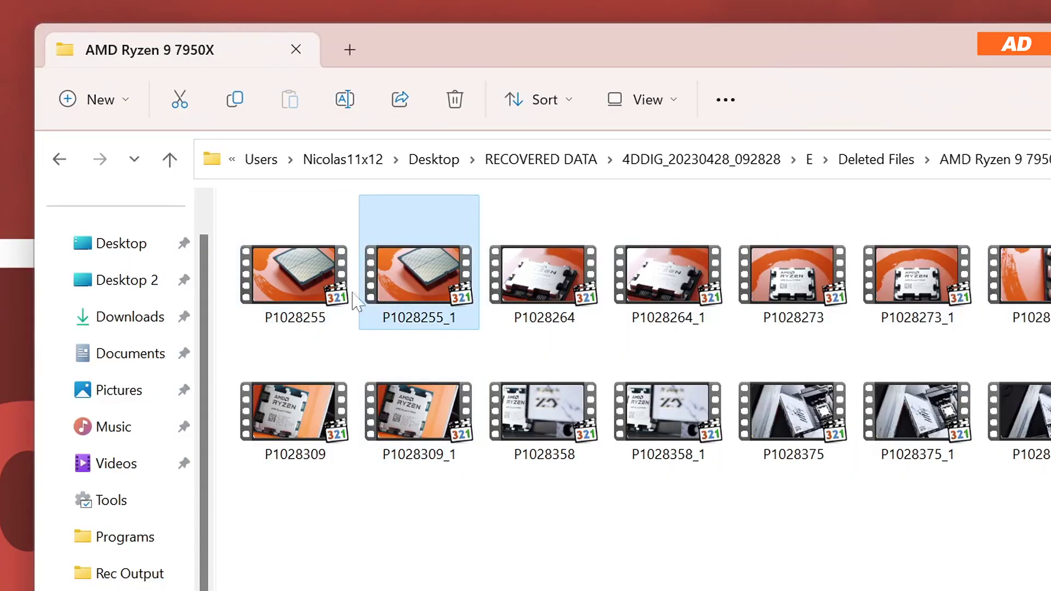
{"action": "left_click", "coordinate": [316, 282]}
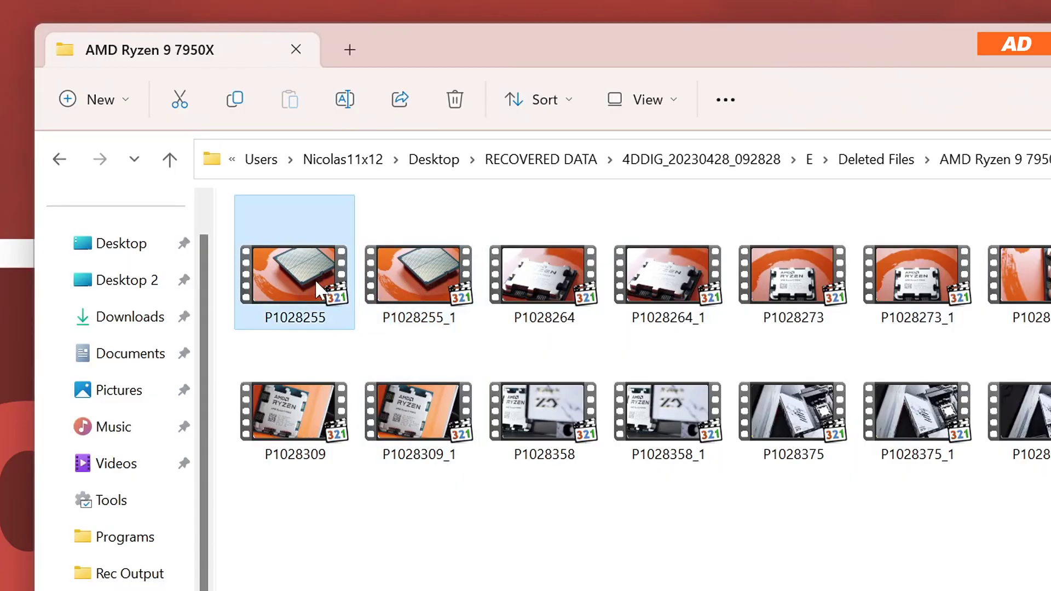
{"action": "double_click", "coordinate": [315, 279]}
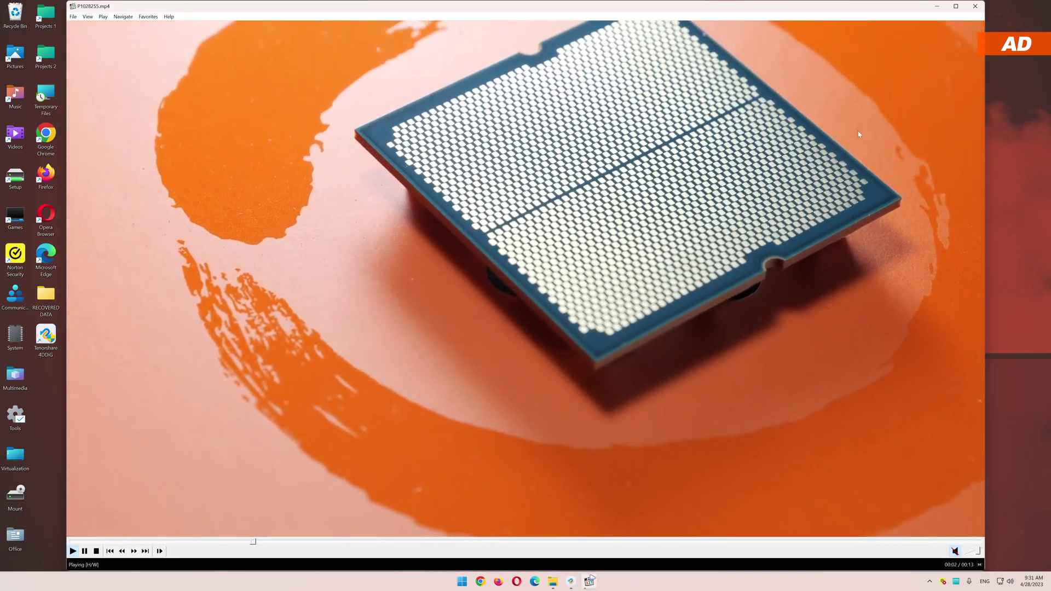
Close the first clip, play P1028255_1.mp4, then close Media Player Classic.
{"action": "key", "text": "alt+F4"}
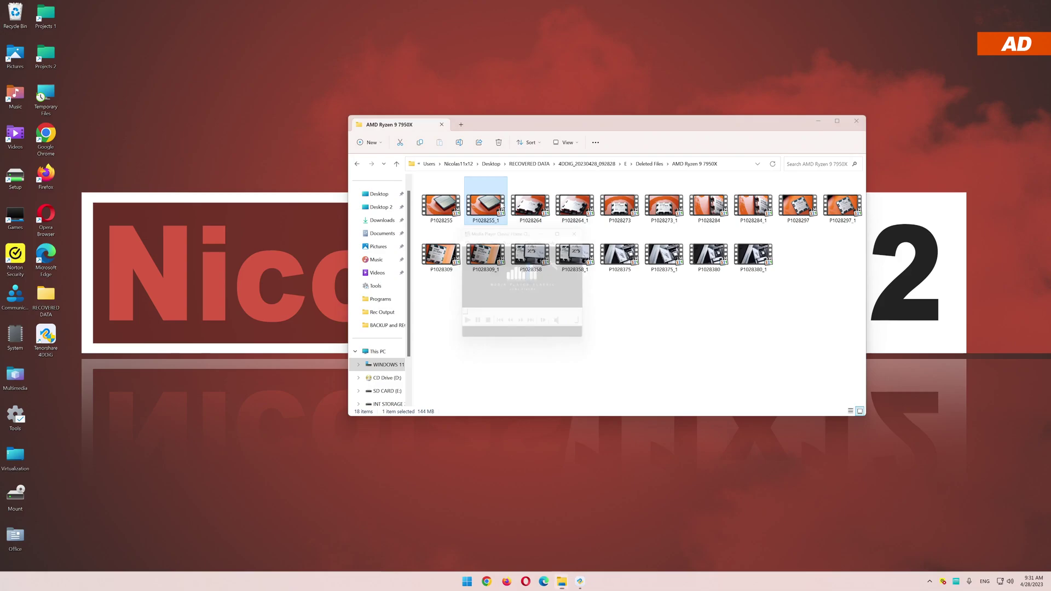
{"action": "key", "text": "Return"}
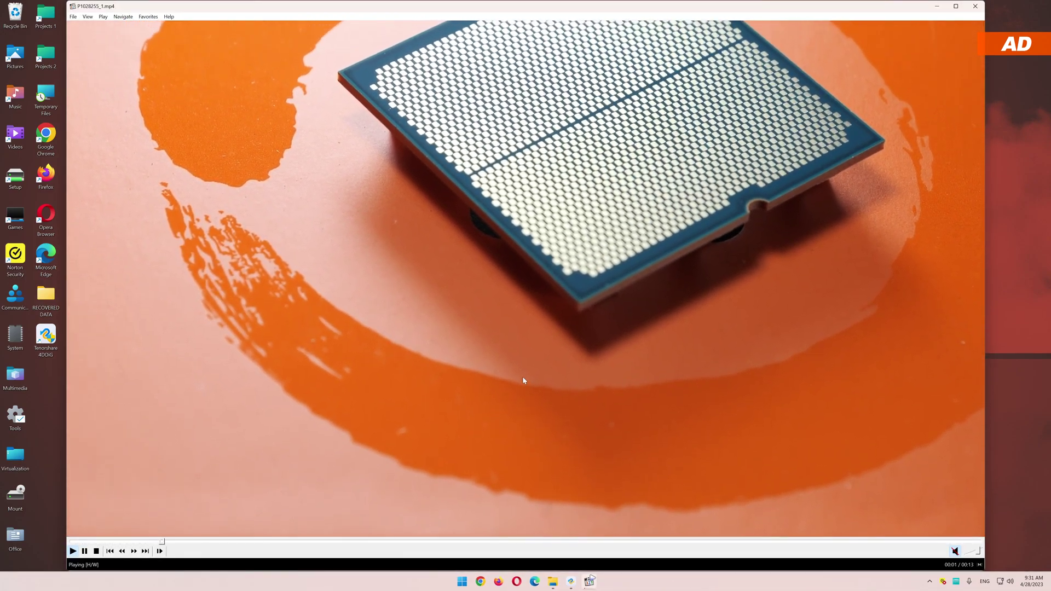
{"action": "left_click", "coordinate": [971, 8]}
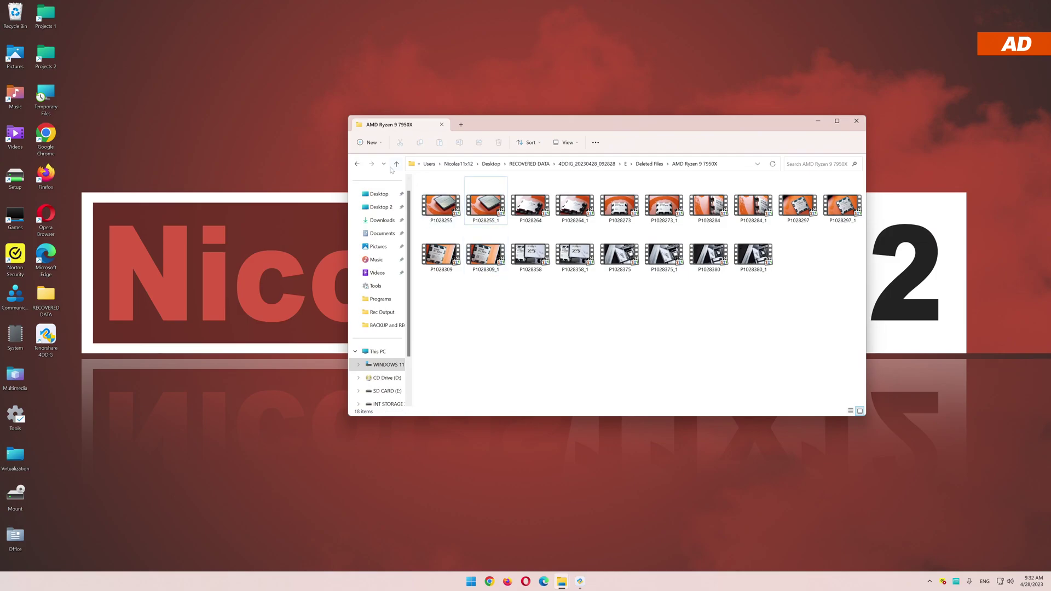
{"action": "left_click", "coordinate": [394, 165]}
Play the second recovered motherboard video.
{"action": "double_click", "coordinate": [485, 205]}
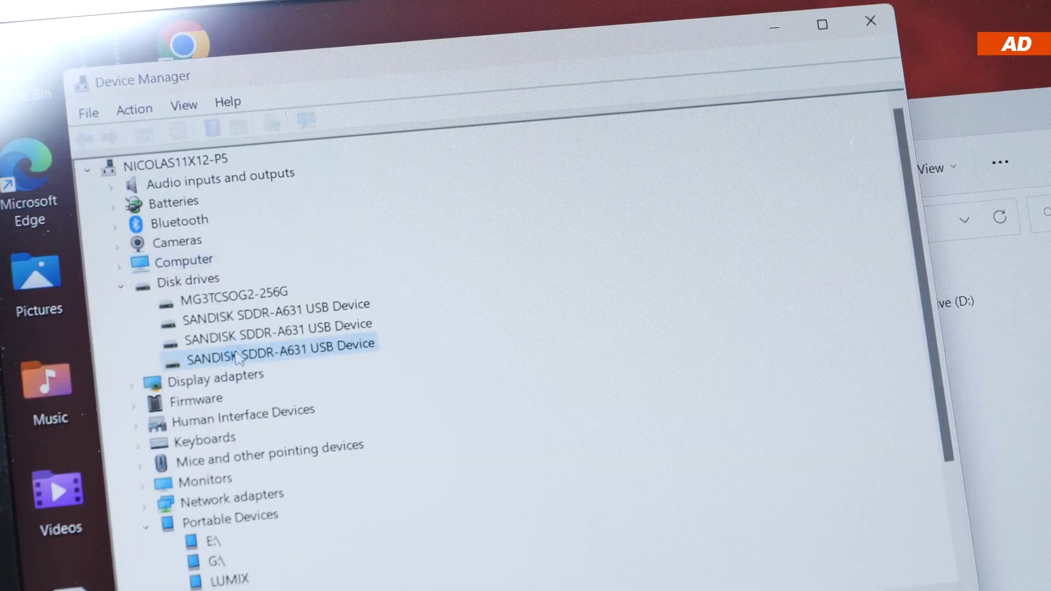
Open the SANDISK SDDR-A631 USB Device properties from Disk drives in Device Manager.
{"action": "double_click", "coordinate": [238, 358]}
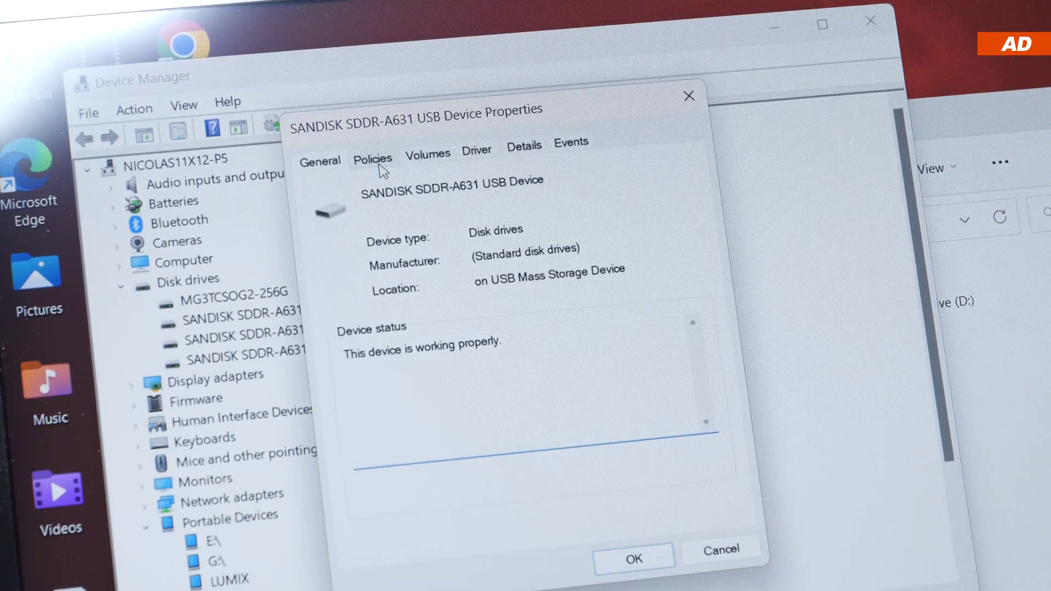